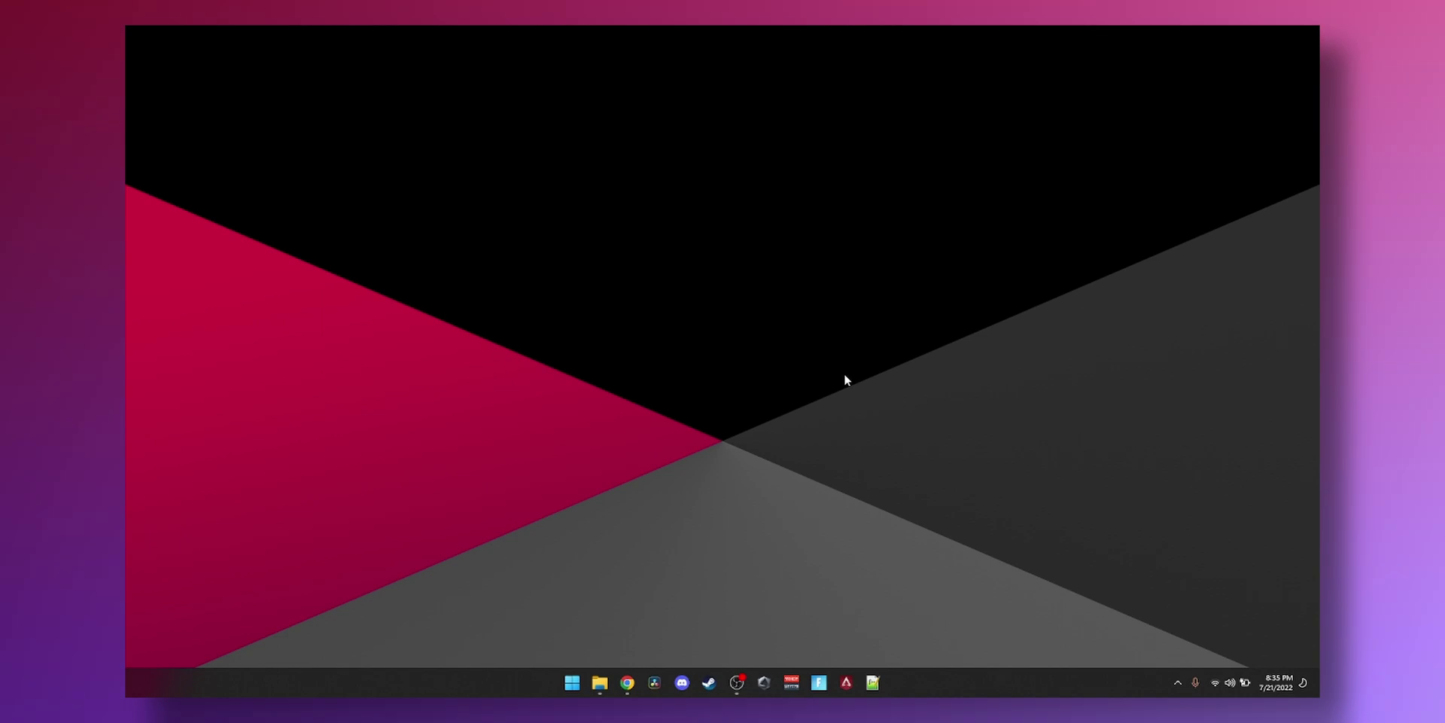
# Step: Open a new File Explorer window on This PC with Win+E
pyautogui.press('super+e')
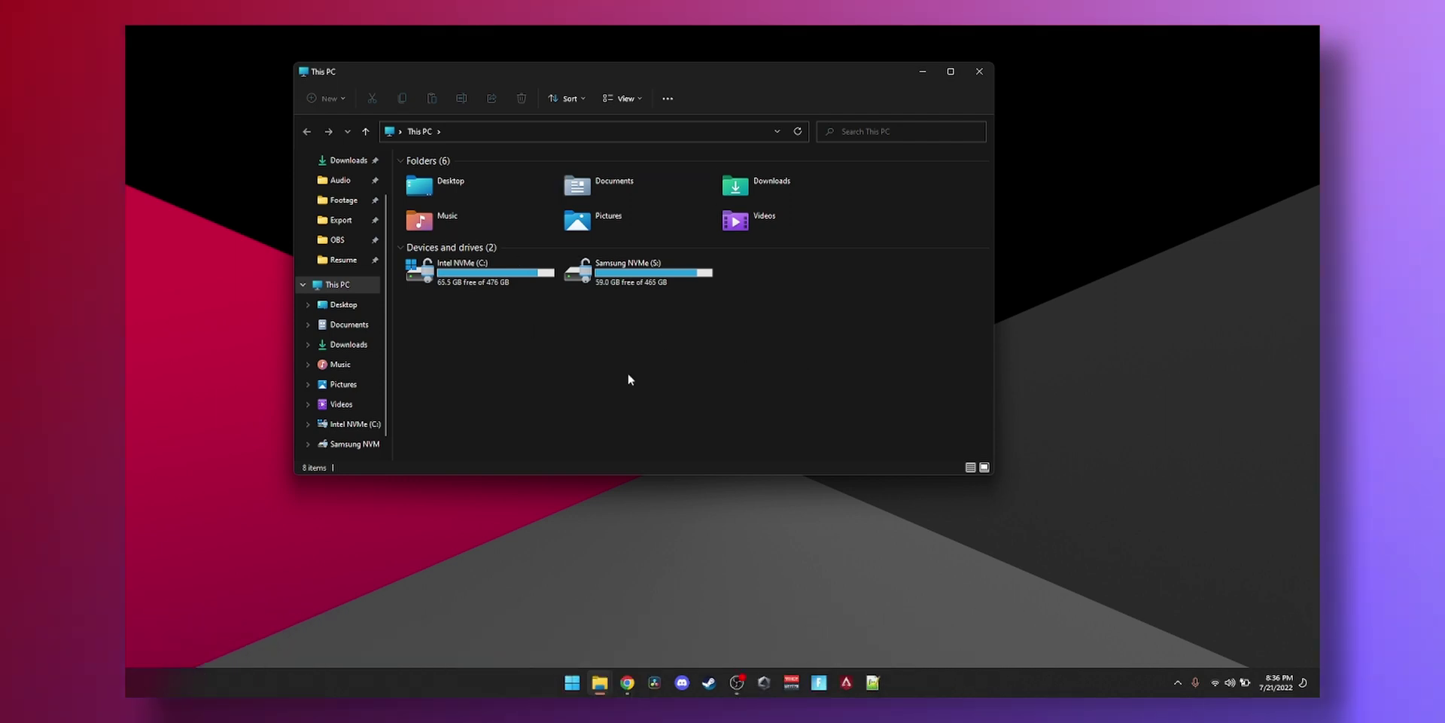
# Step: In Folder Options, keep 'Open File Explorer to' on This PC, clear the history, and confirm
pyautogui.click(668, 99)
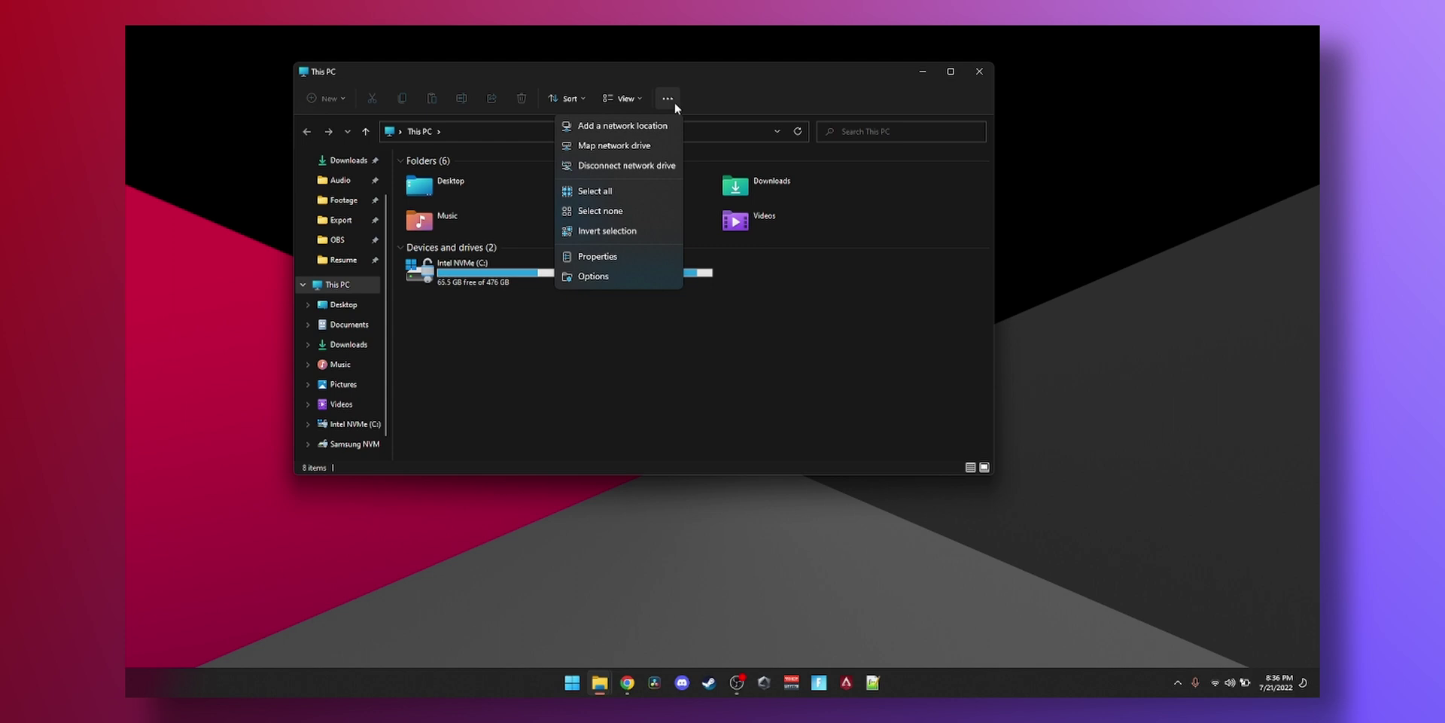
pyautogui.click(617, 282)
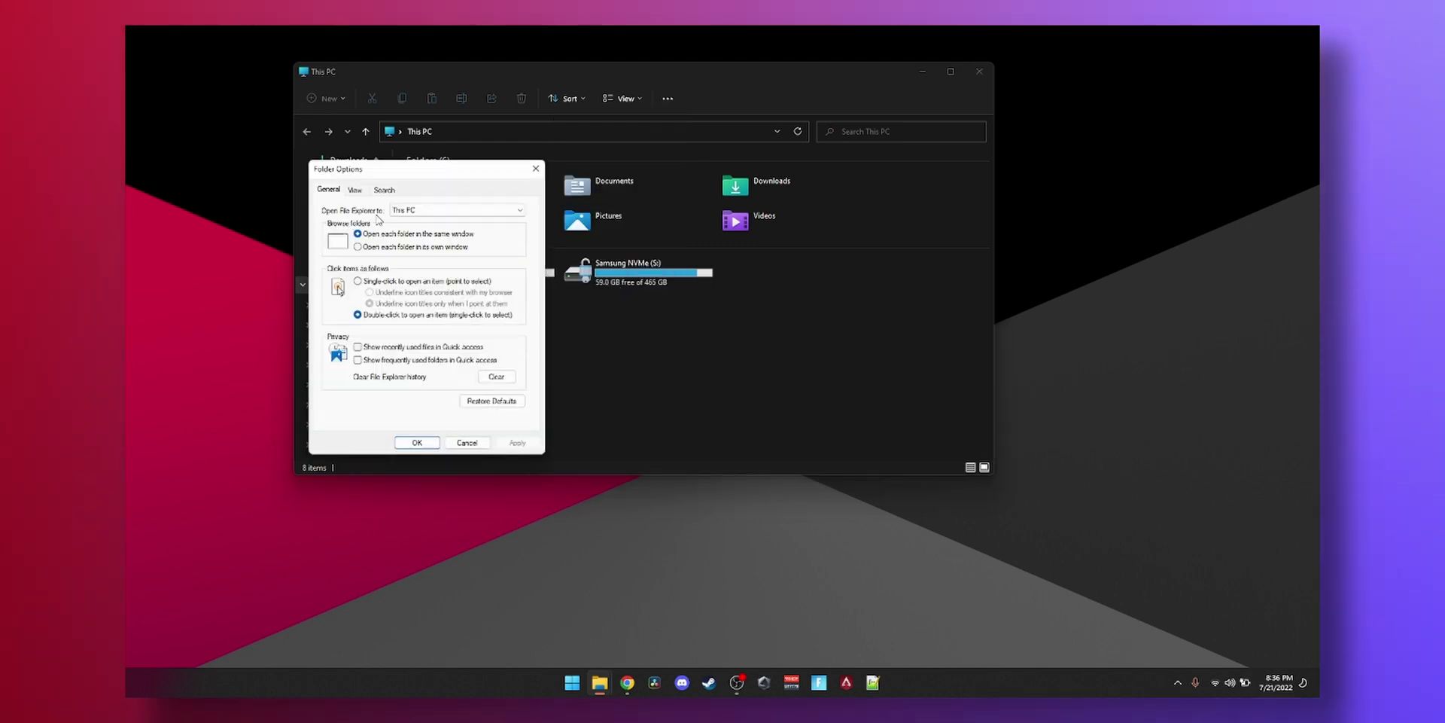
pyautogui.click(395, 212)
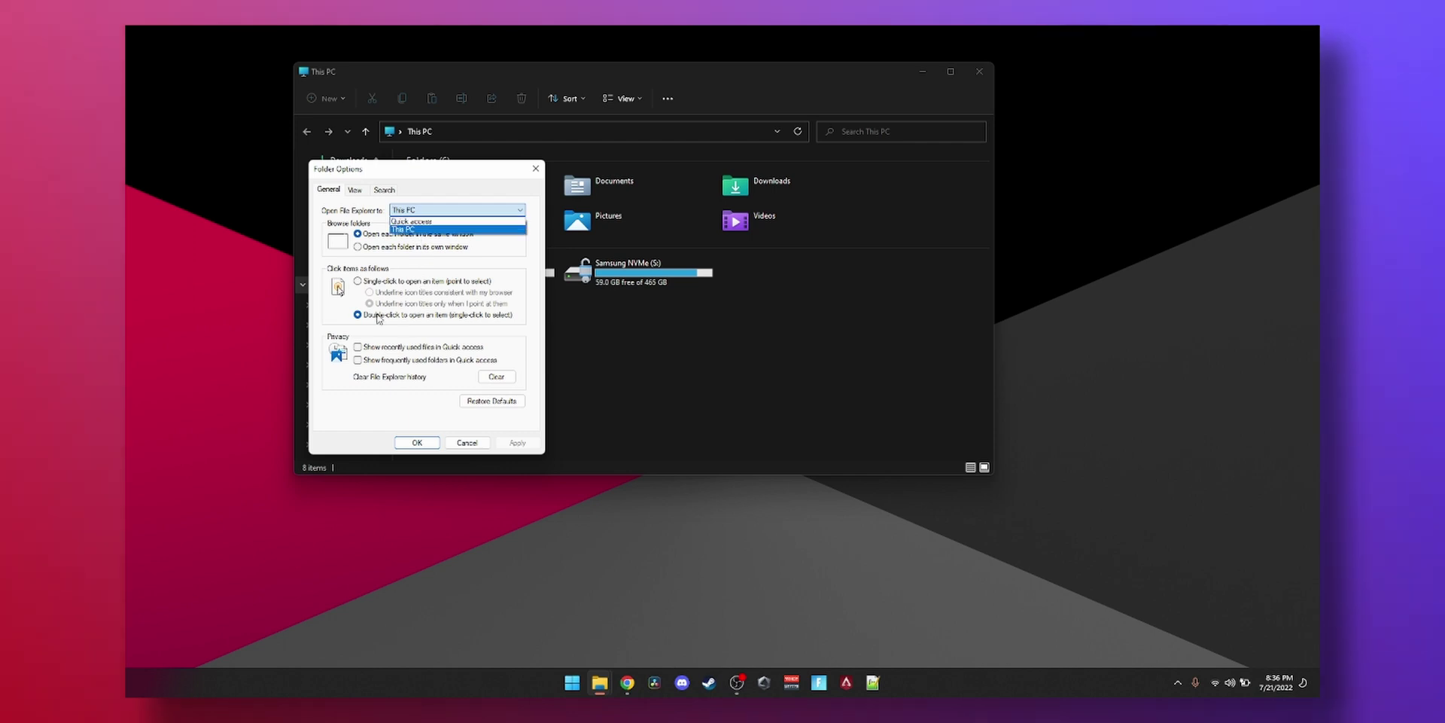
pyautogui.click(335, 327)
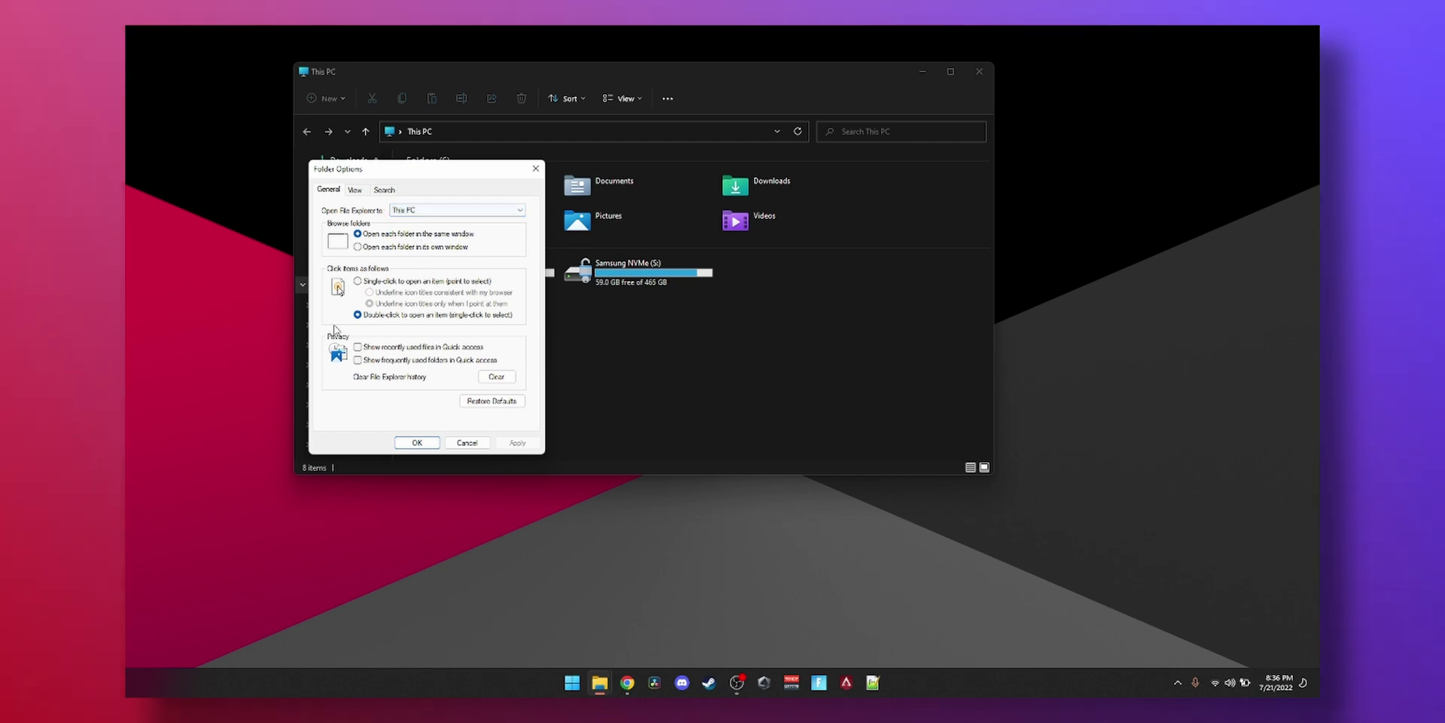
pyautogui.click(491, 378)
pyautogui.click(425, 442)
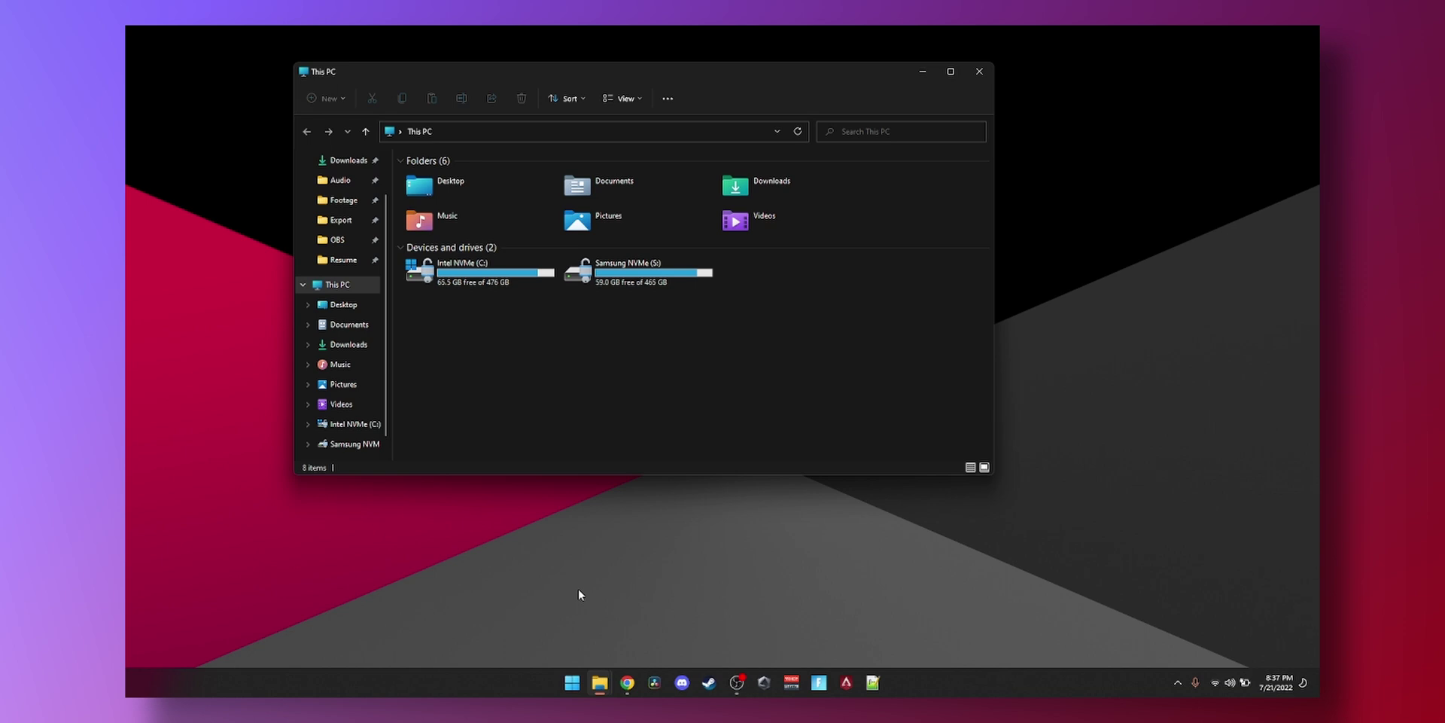
pyautogui.rightClick(600, 682)
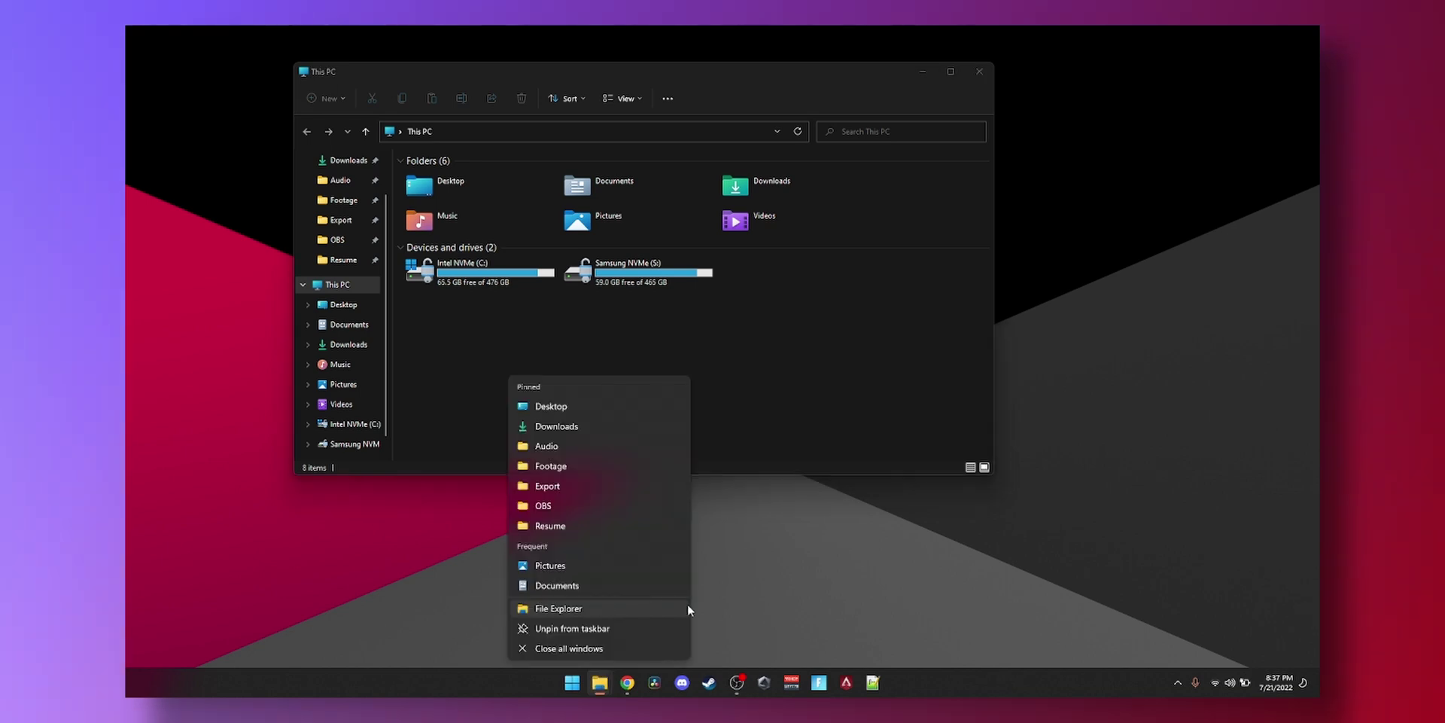
pyautogui.click(792, 572)
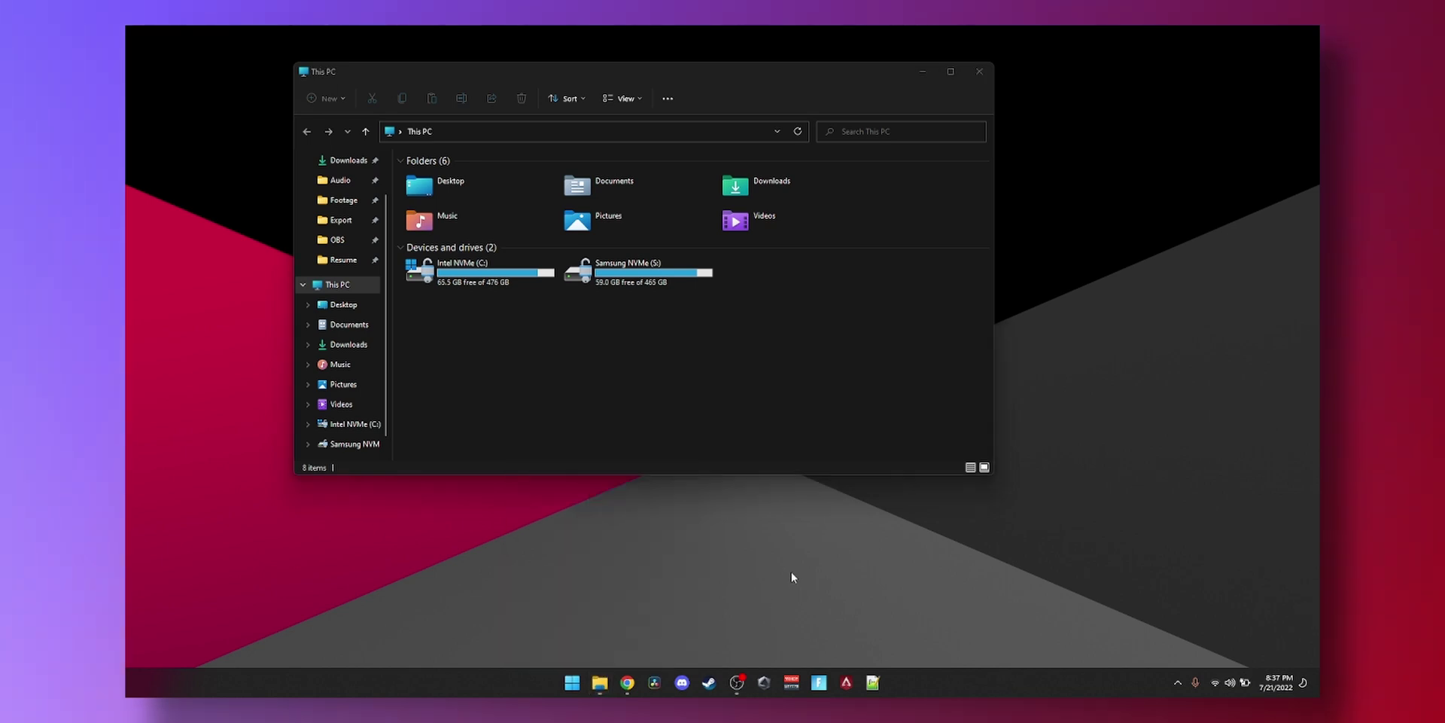
pyautogui.middleClick(600, 682)
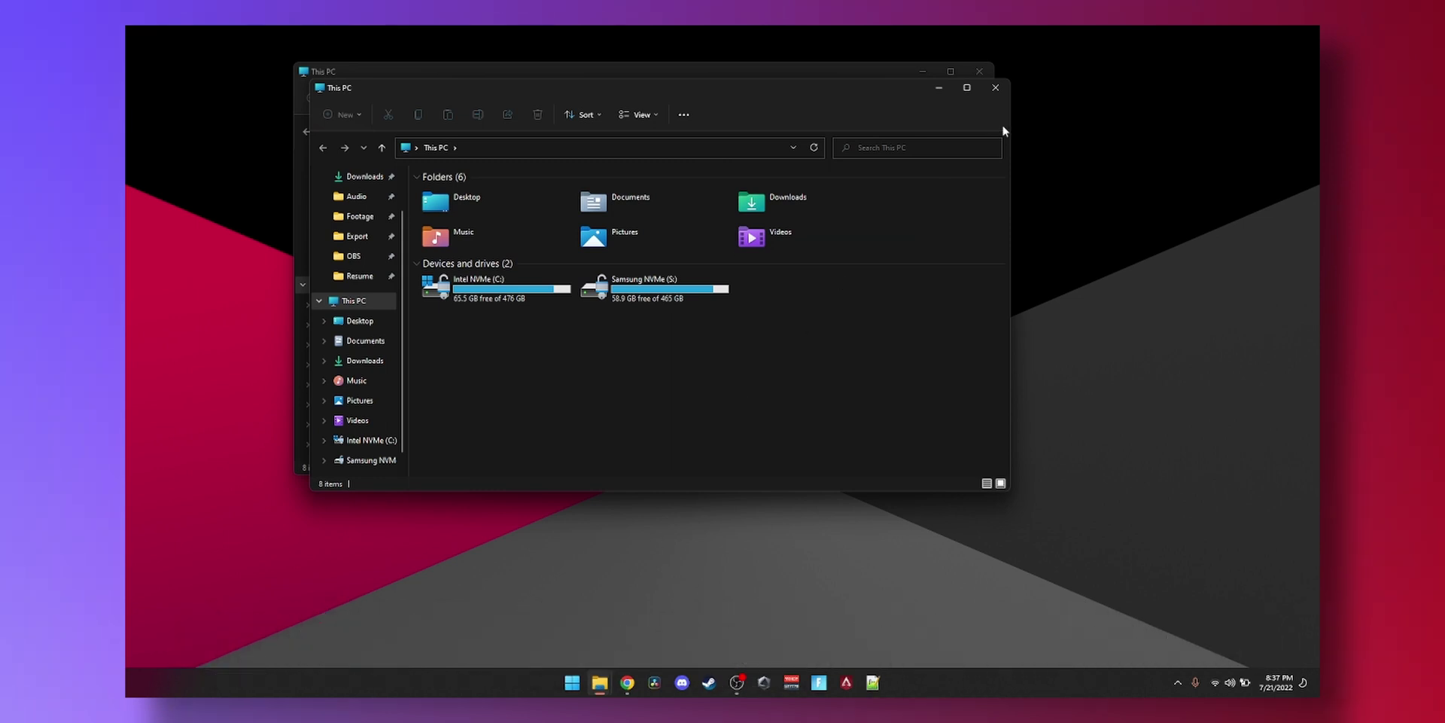
pyautogui.click(999, 95)
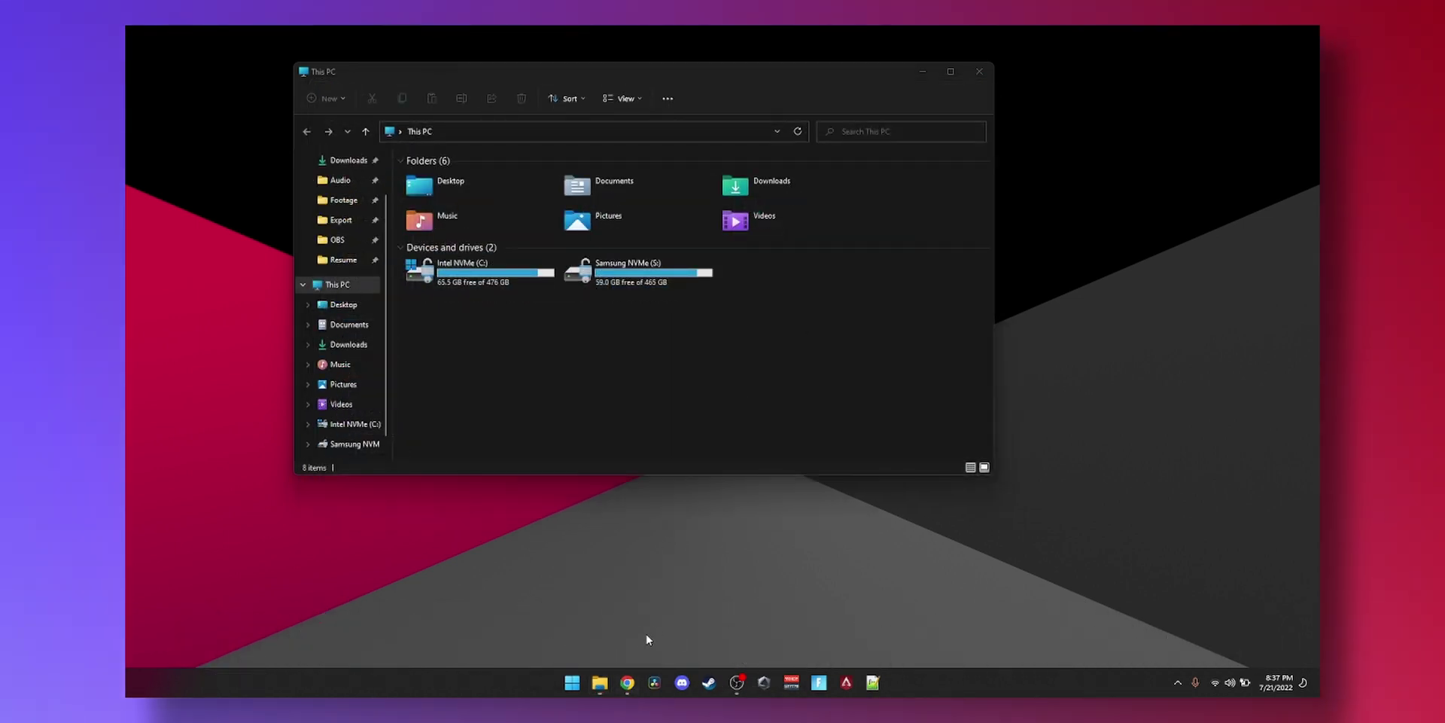
pyautogui.middleClick(627, 682)
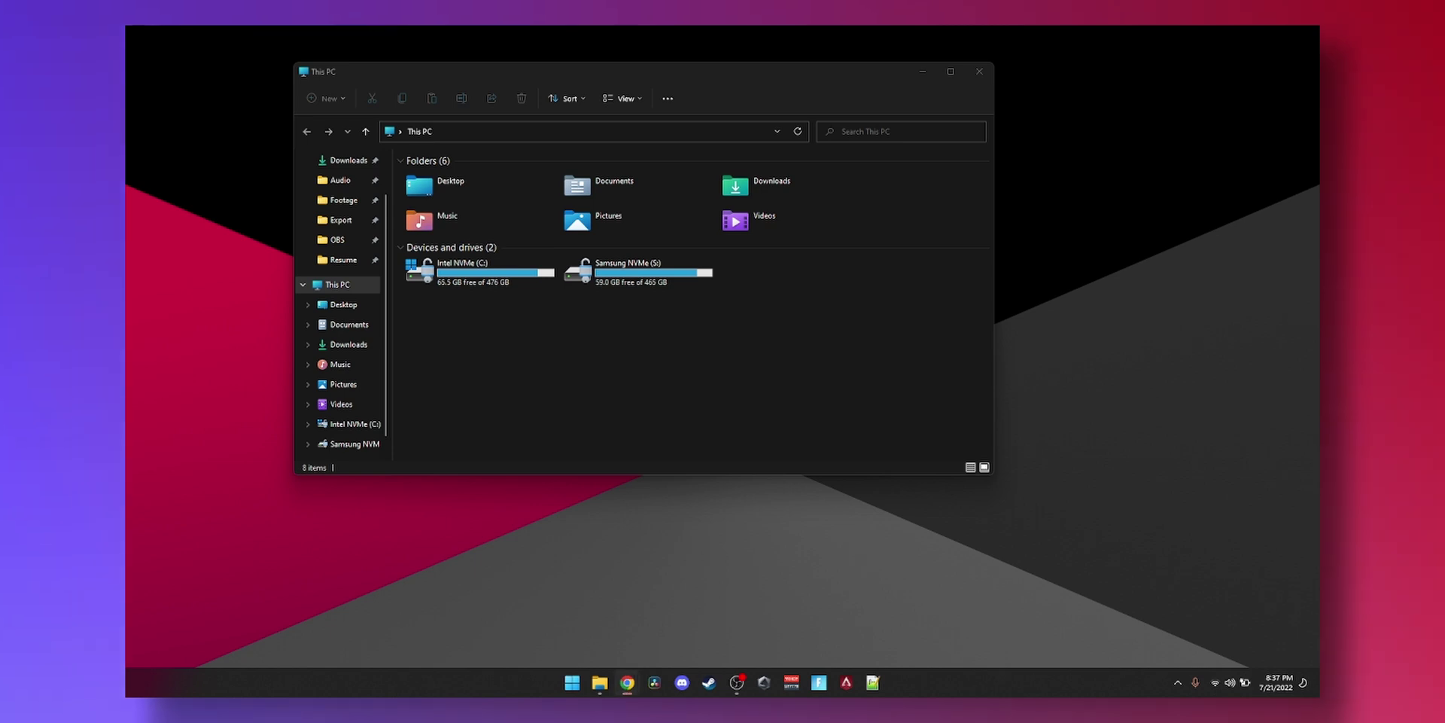
pyautogui.click(677, 344)
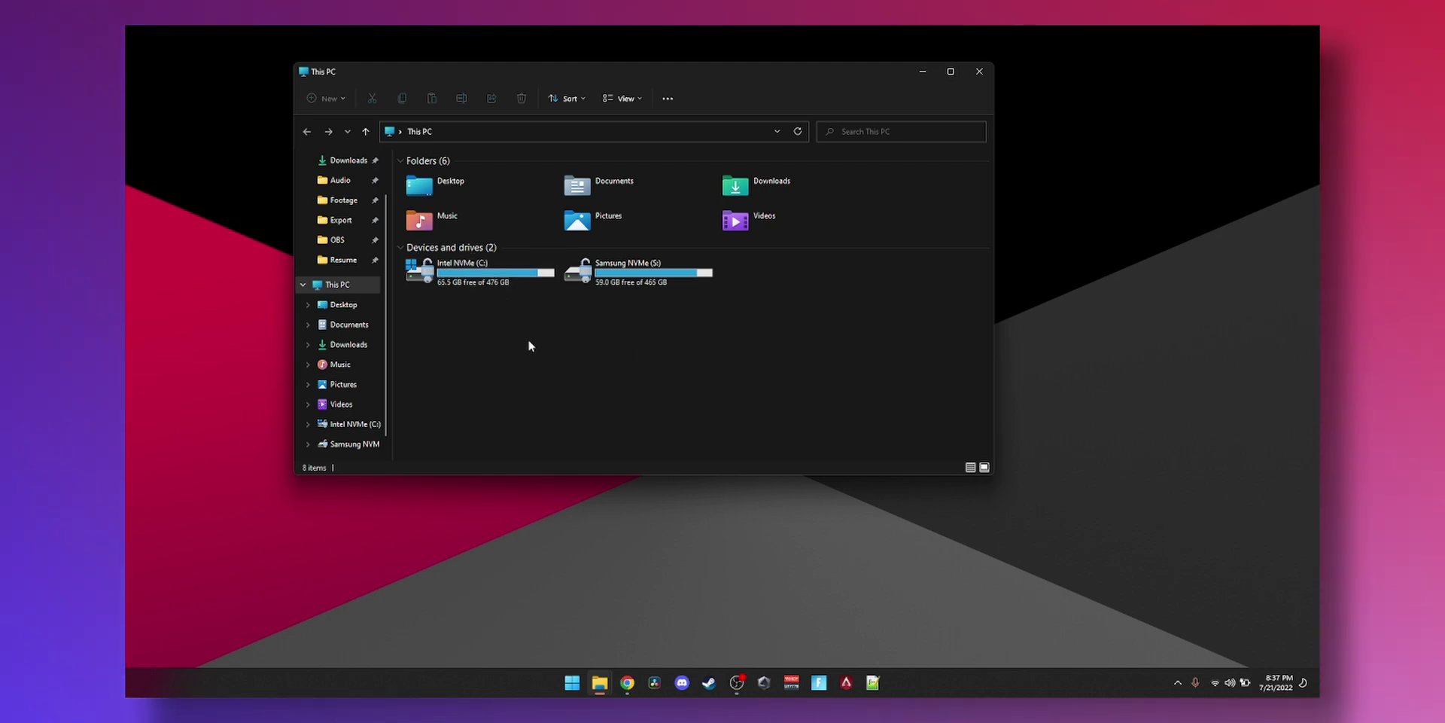
# Step: Focus the navigation pane with Shift+Tab, arrow through its entries, then select Documents
pyautogui.hotkey('shift', 'Tab')
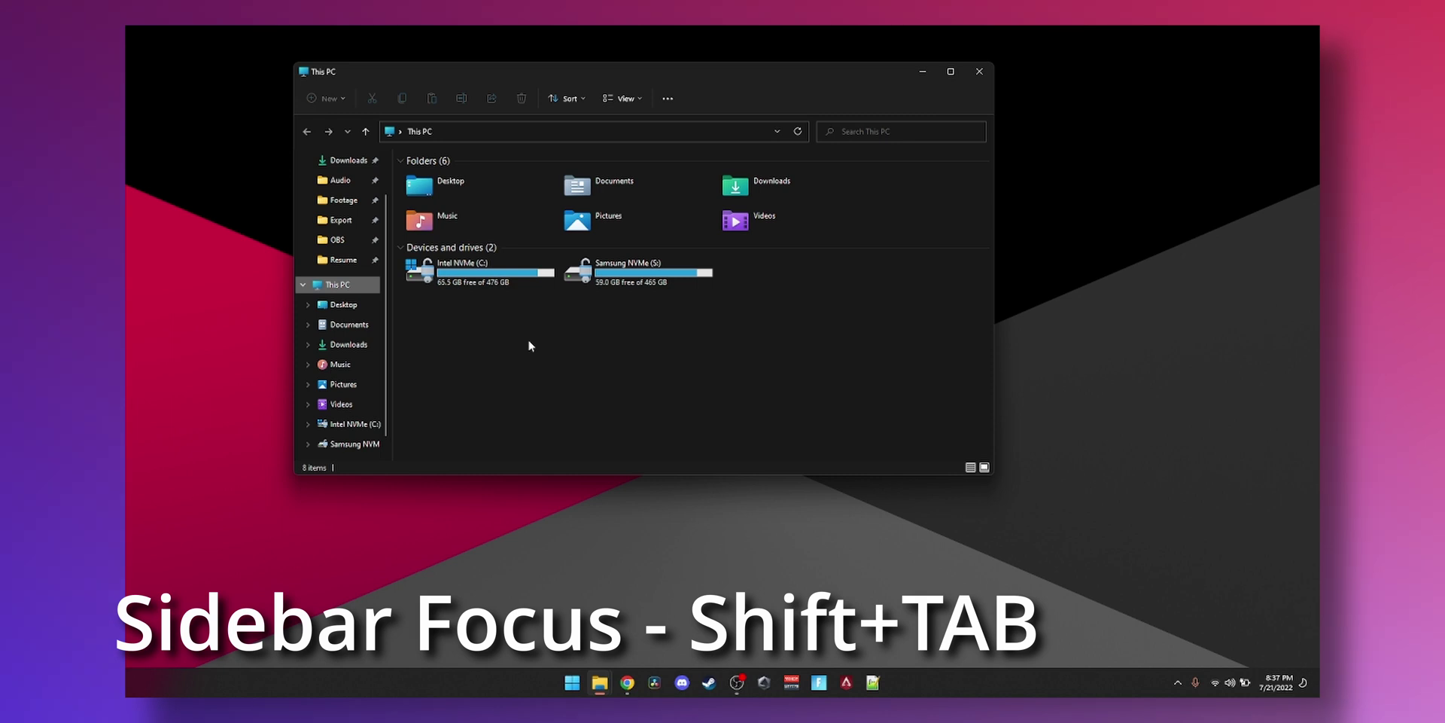
pyautogui.press('Down')
pyautogui.press('Up')
pyautogui.press('Up')
pyautogui.press('Up')
pyautogui.press('Up')
pyautogui.press('Up')
pyautogui.press('Up')
pyautogui.press('Down')
pyautogui.press('Down')
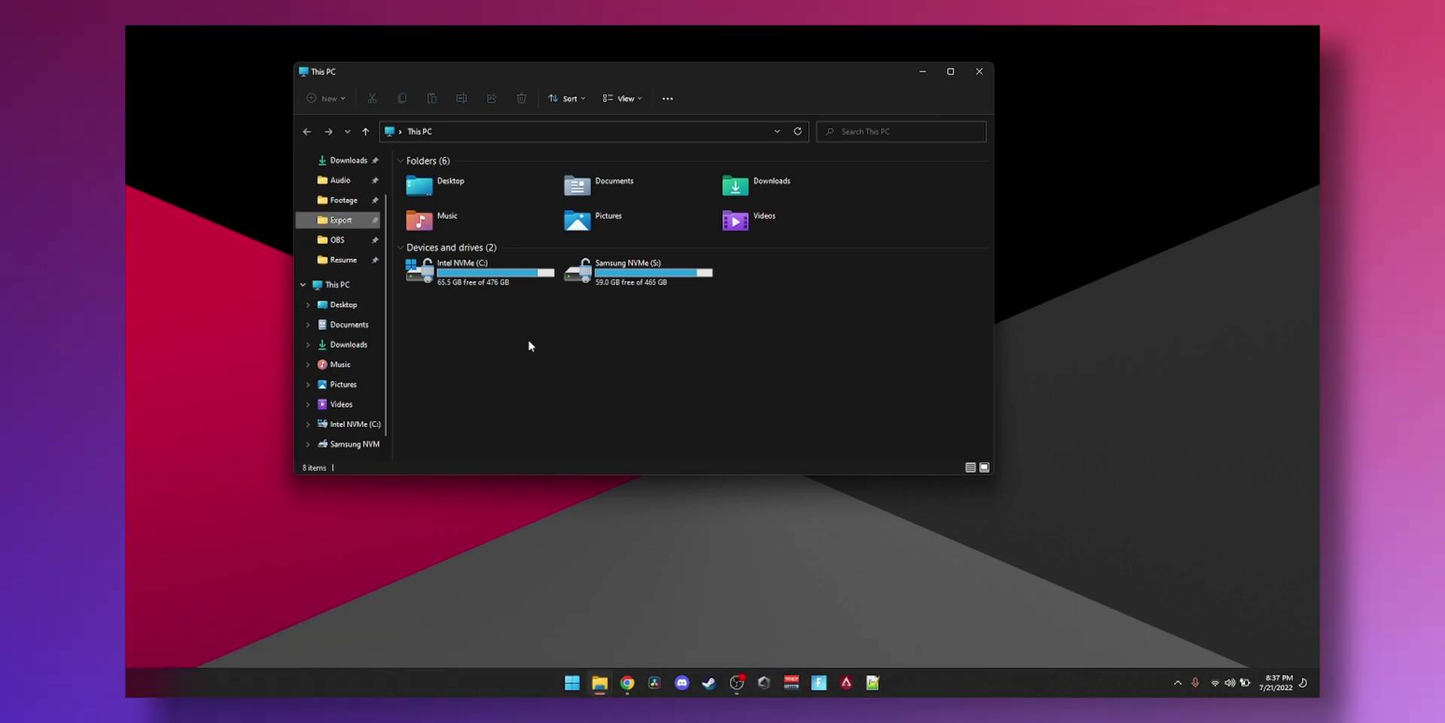
pyautogui.press('Down')
pyautogui.press('Down')
pyautogui.press('Down')
pyautogui.press('Down')
pyautogui.press('Down')
pyautogui.press('Up')
pyautogui.press('Down')
pyautogui.press('Down')
pyautogui.press('Down')
pyautogui.press('Down')
pyautogui.press('Down')
pyautogui.press('Down')
pyautogui.press('Down')
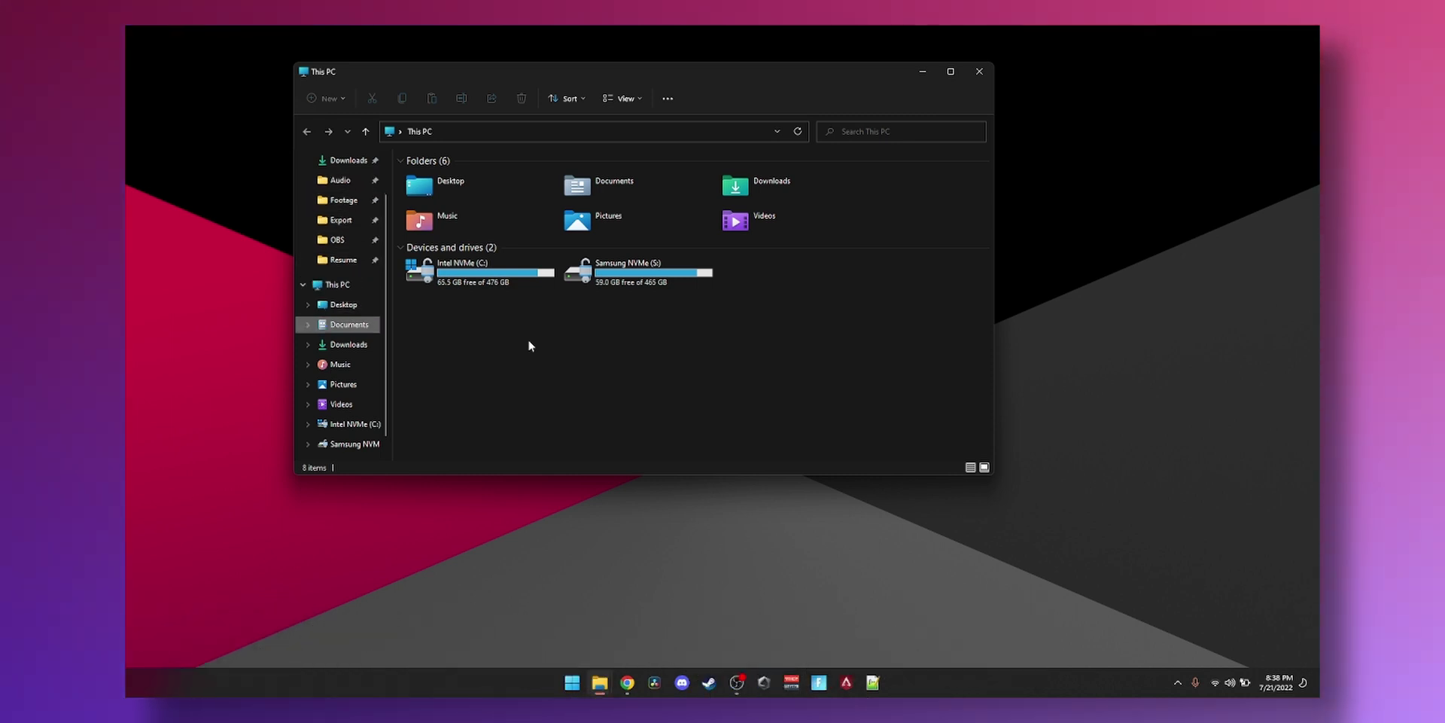
pyautogui.press('Up')
pyautogui.press('Up')
pyautogui.press('Up')
pyautogui.press('Up')
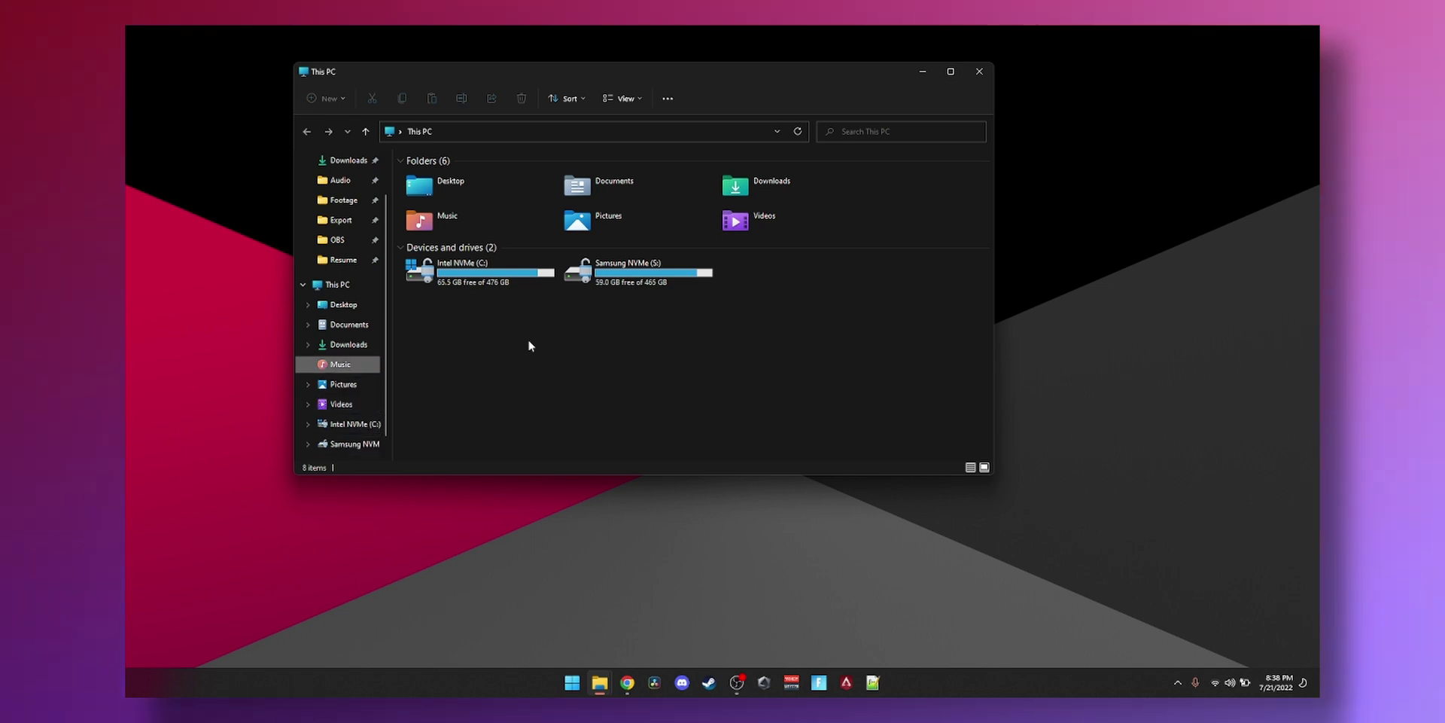
pyautogui.press('Up')
pyautogui.press('Up')
pyautogui.press('Up')
pyautogui.press('Up')
pyautogui.press('Up')
pyautogui.press('Up')
pyautogui.press('Up')
pyautogui.press('Up')
pyautogui.press('Up')
pyautogui.press('Up')
pyautogui.press('Up')
pyautogui.press('Up')
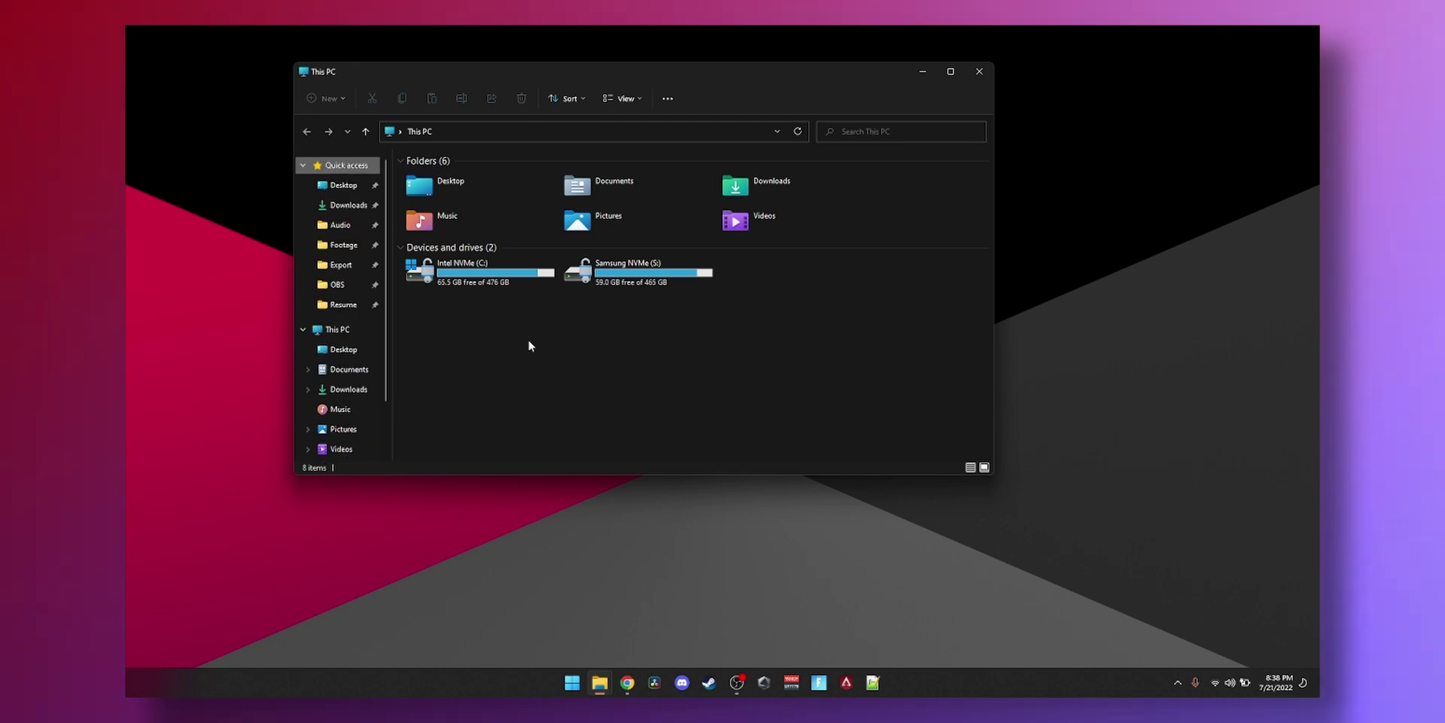
pyautogui.click(622, 187)
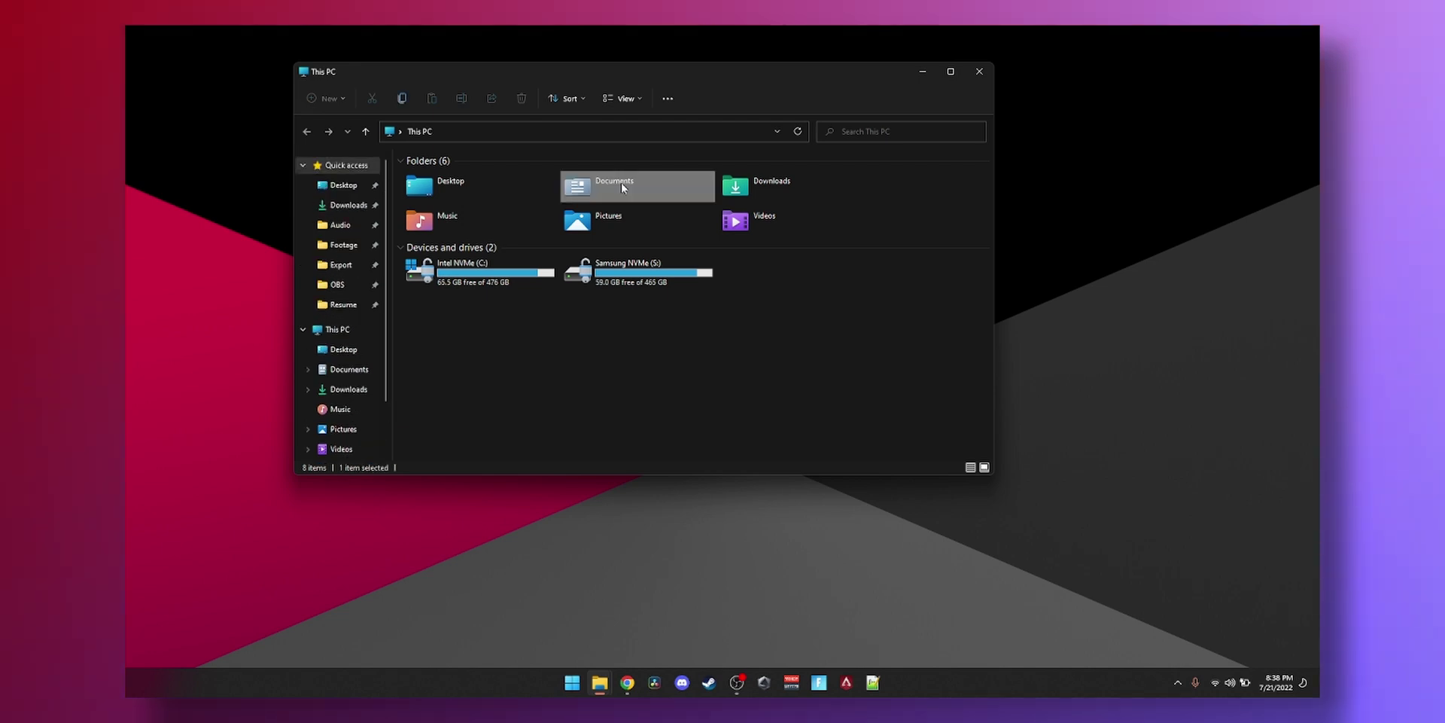
# Step: Open Documents, duplicate its window with Ctrl+N, then close the duplicate
pyautogui.doubleClick(621, 182)
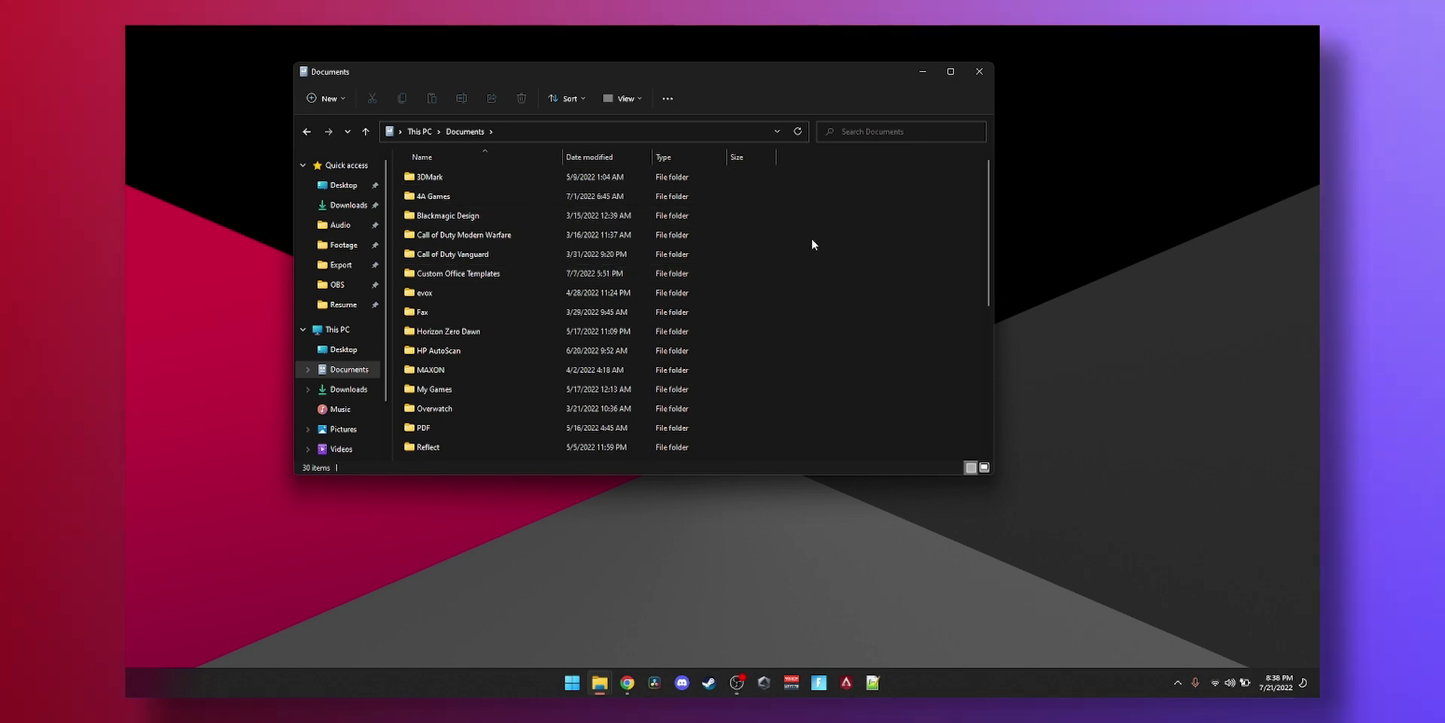
pyautogui.hotkey('ctrl', 'n')
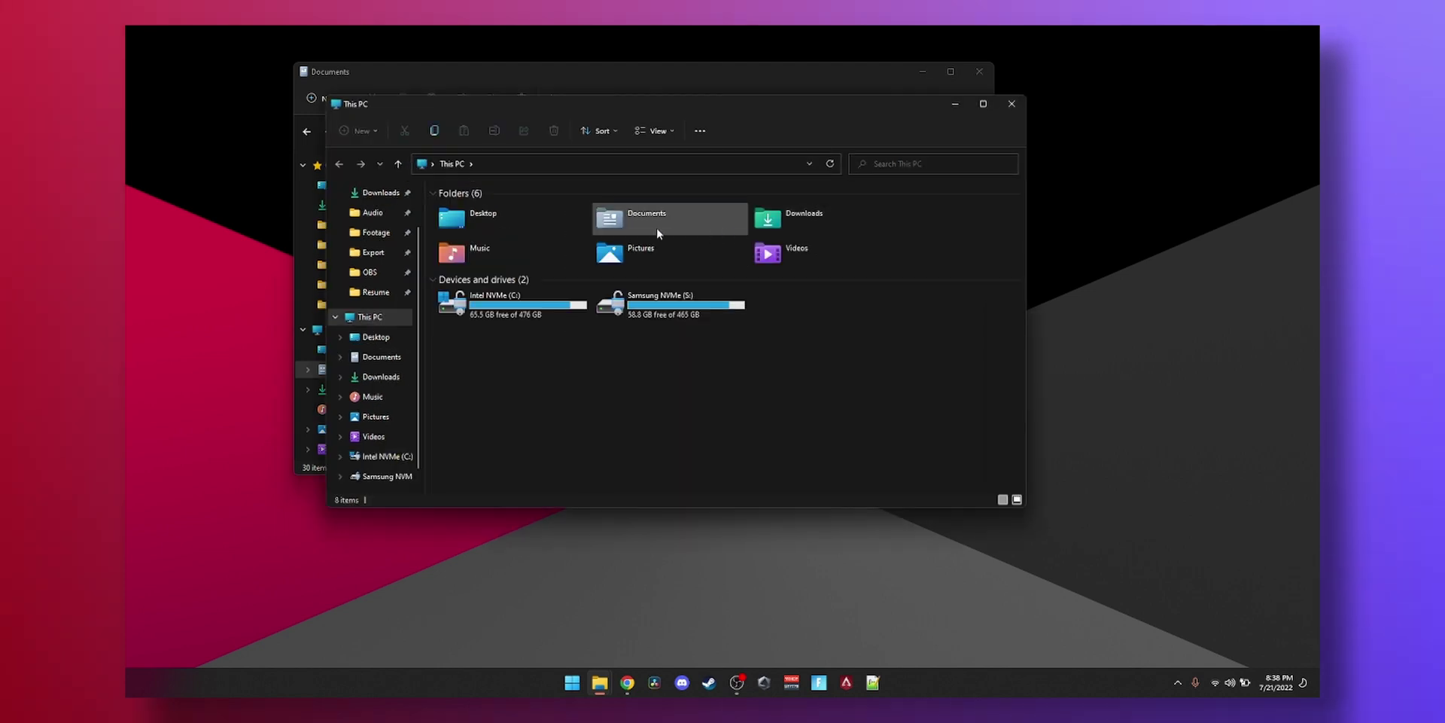
pyautogui.click(1012, 103)
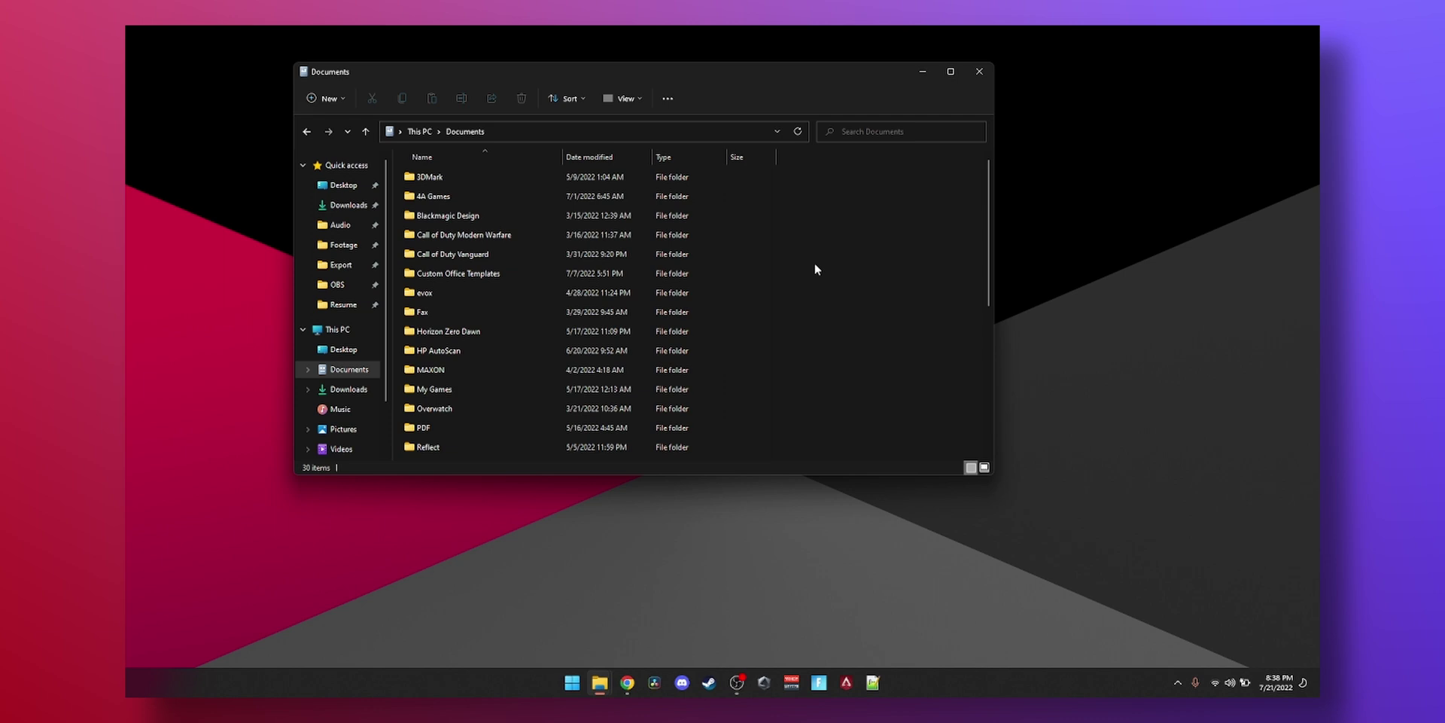
# Step: Duplicate Documents again, snap both windows side by side, then close the left one
pyautogui.hotkey('ctrl', 'n')
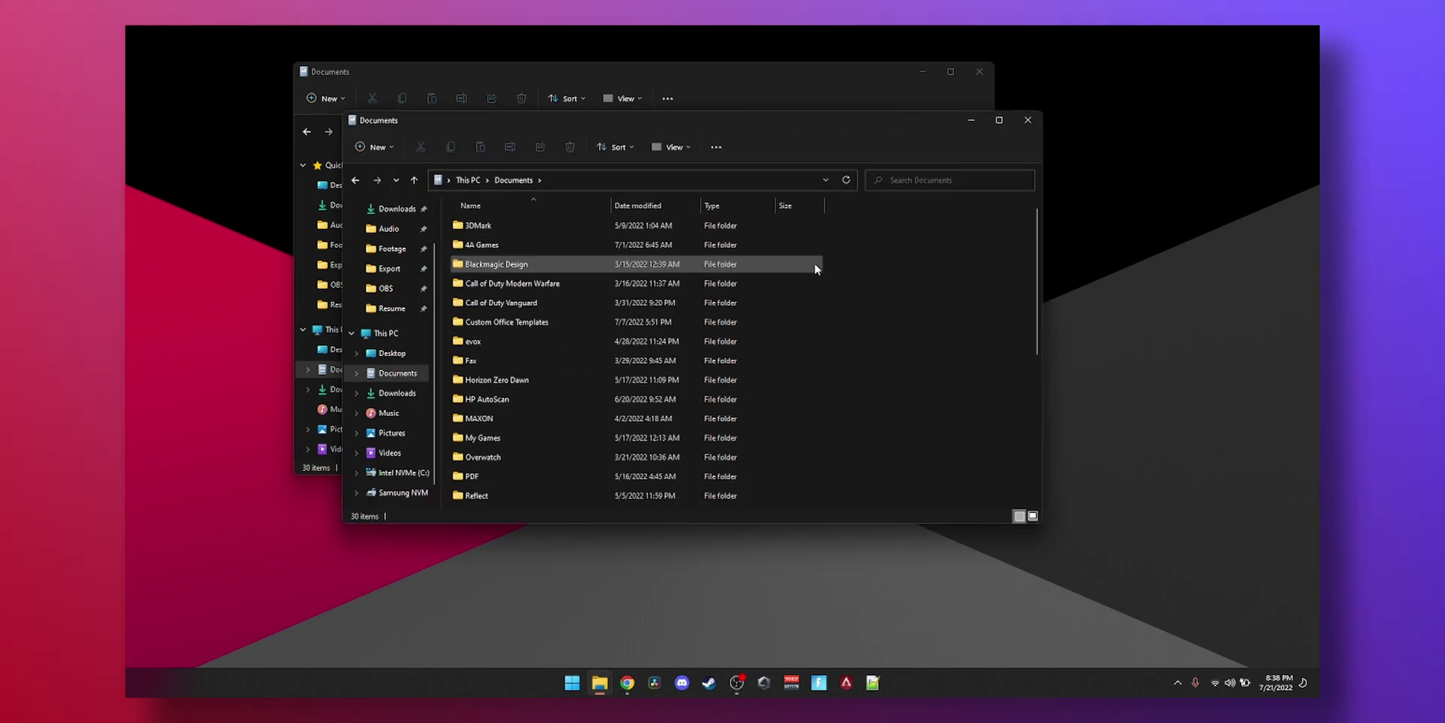
pyautogui.moveTo(686, 134); pyautogui.dragTo(1389, 174)
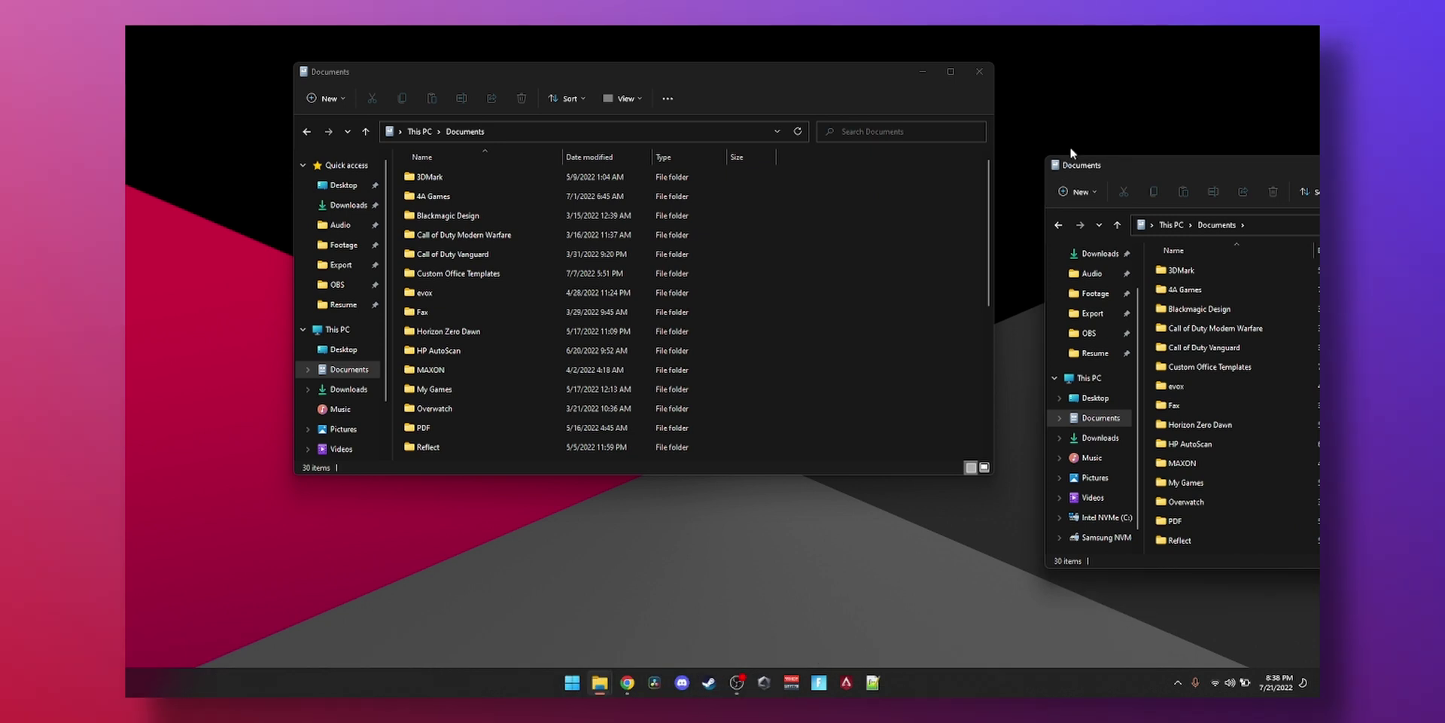
pyautogui.moveTo(1150, 159); pyautogui.dragTo(1318, 162)
pyautogui.click(278, 163)
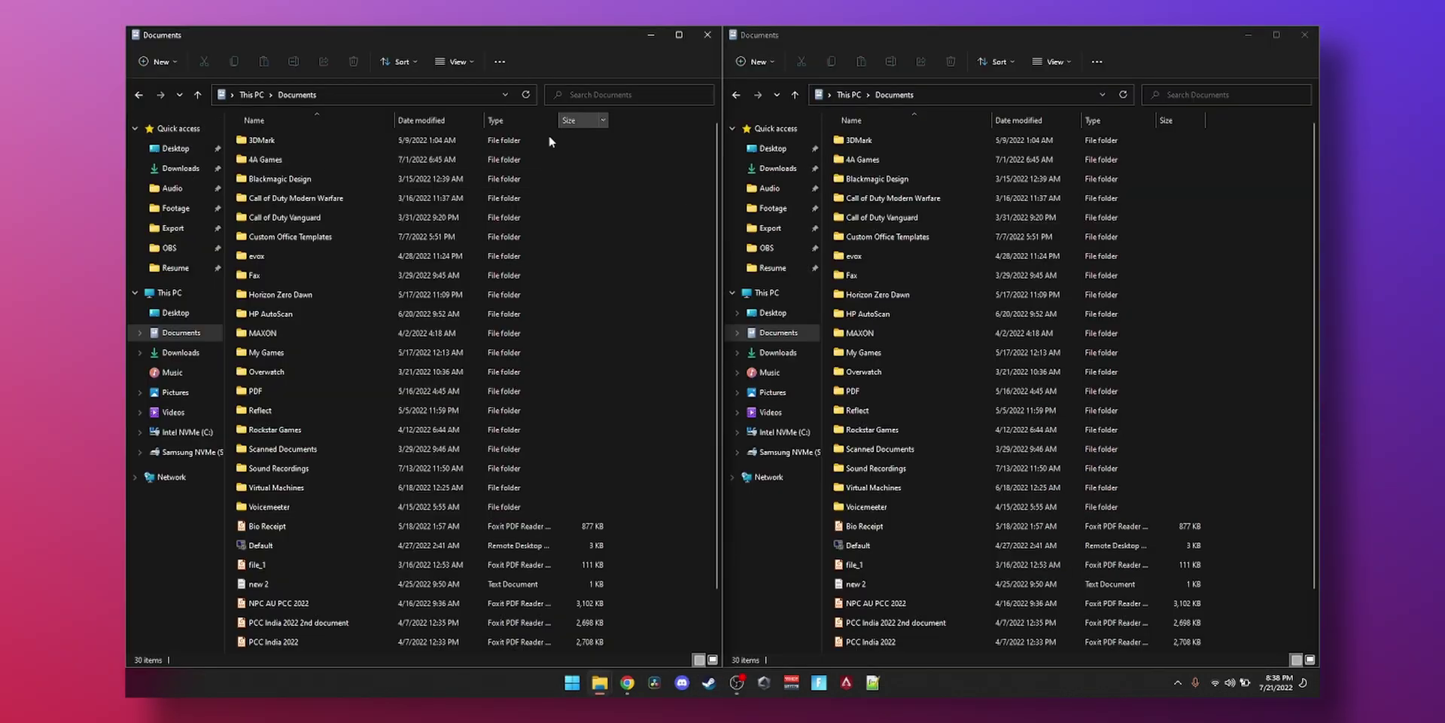
pyautogui.click(715, 37)
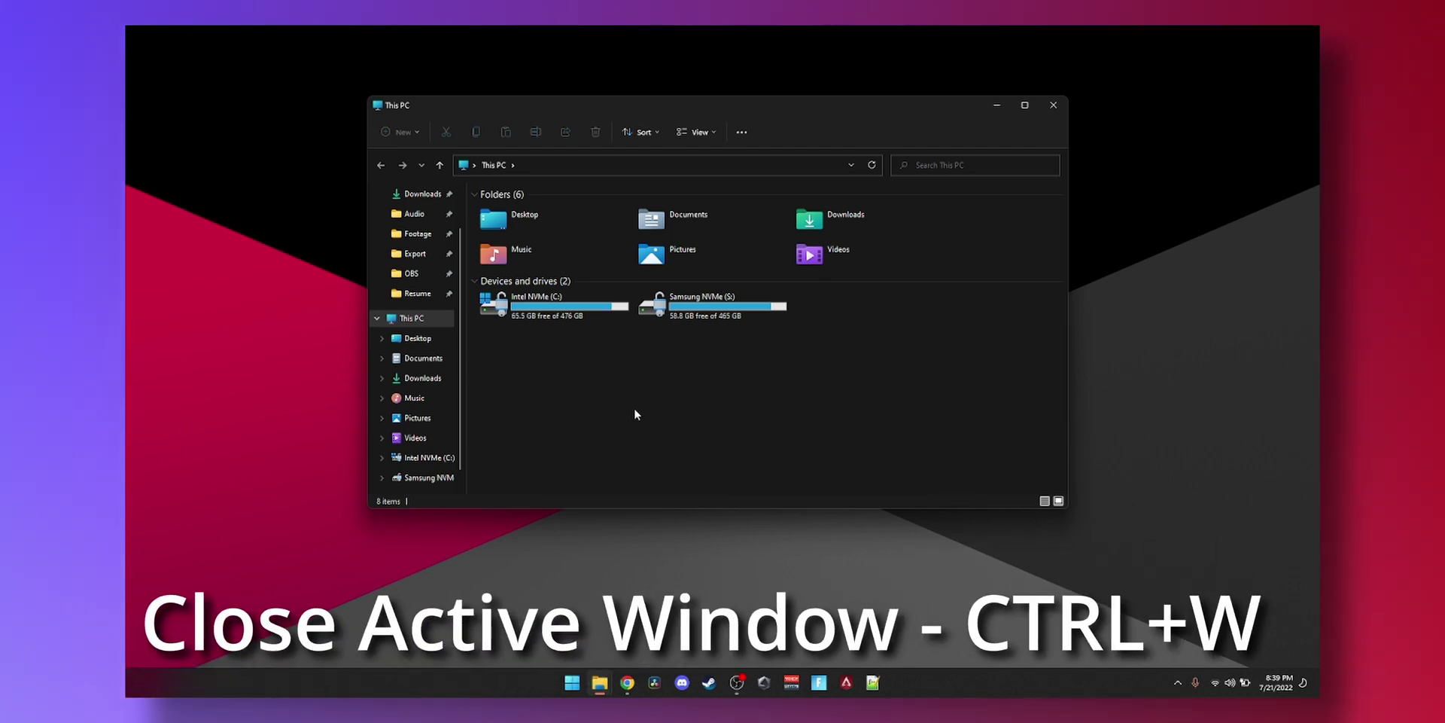
pyautogui.hotkey('ctrl', 'w')
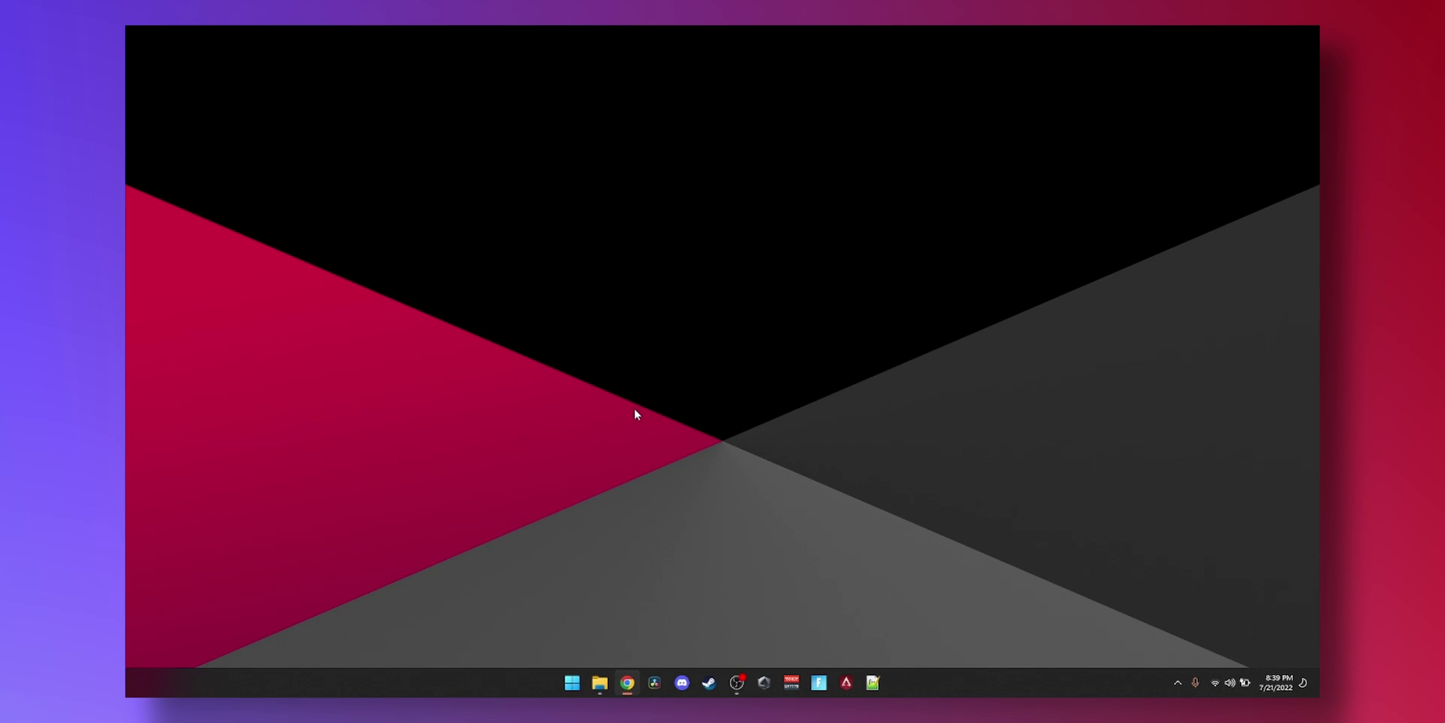
pyautogui.press('super+e')
pyautogui.hotkey('ctrl', 'w')
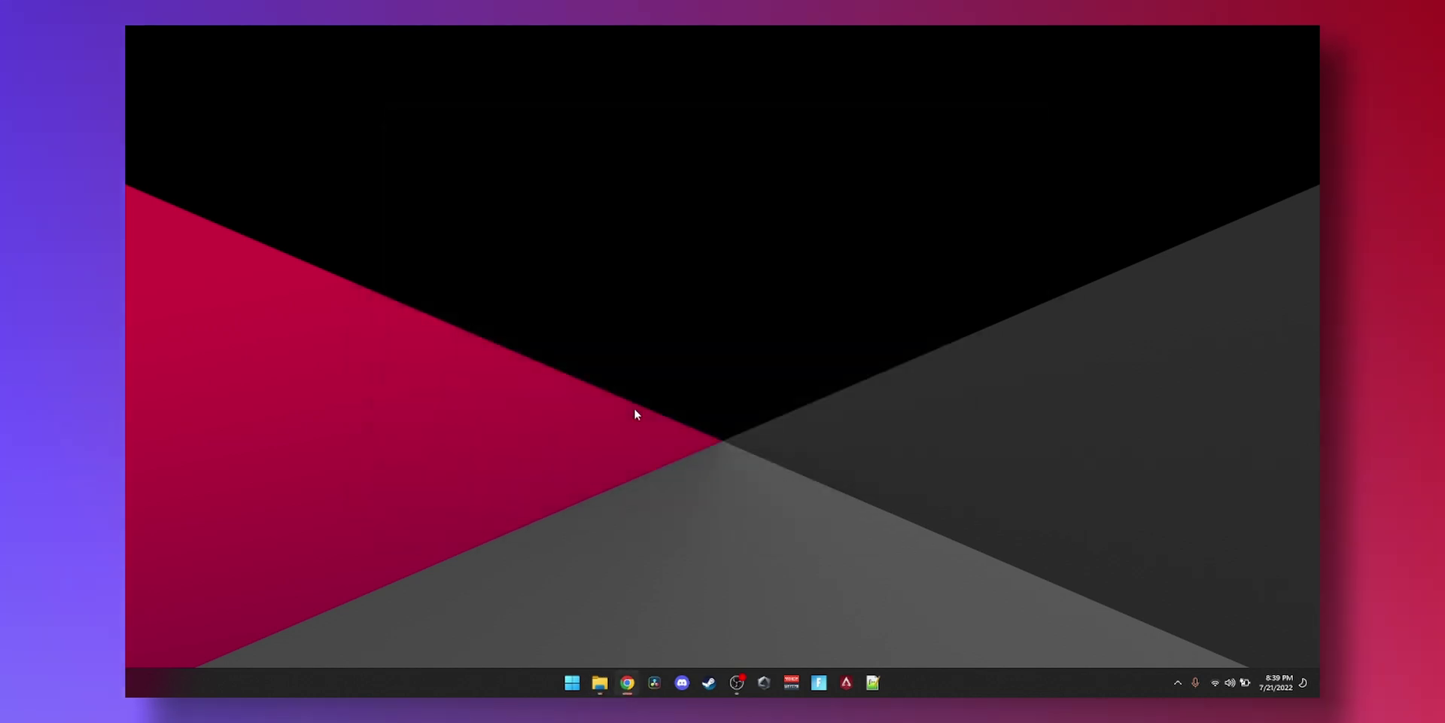
pyautogui.press('super+e')
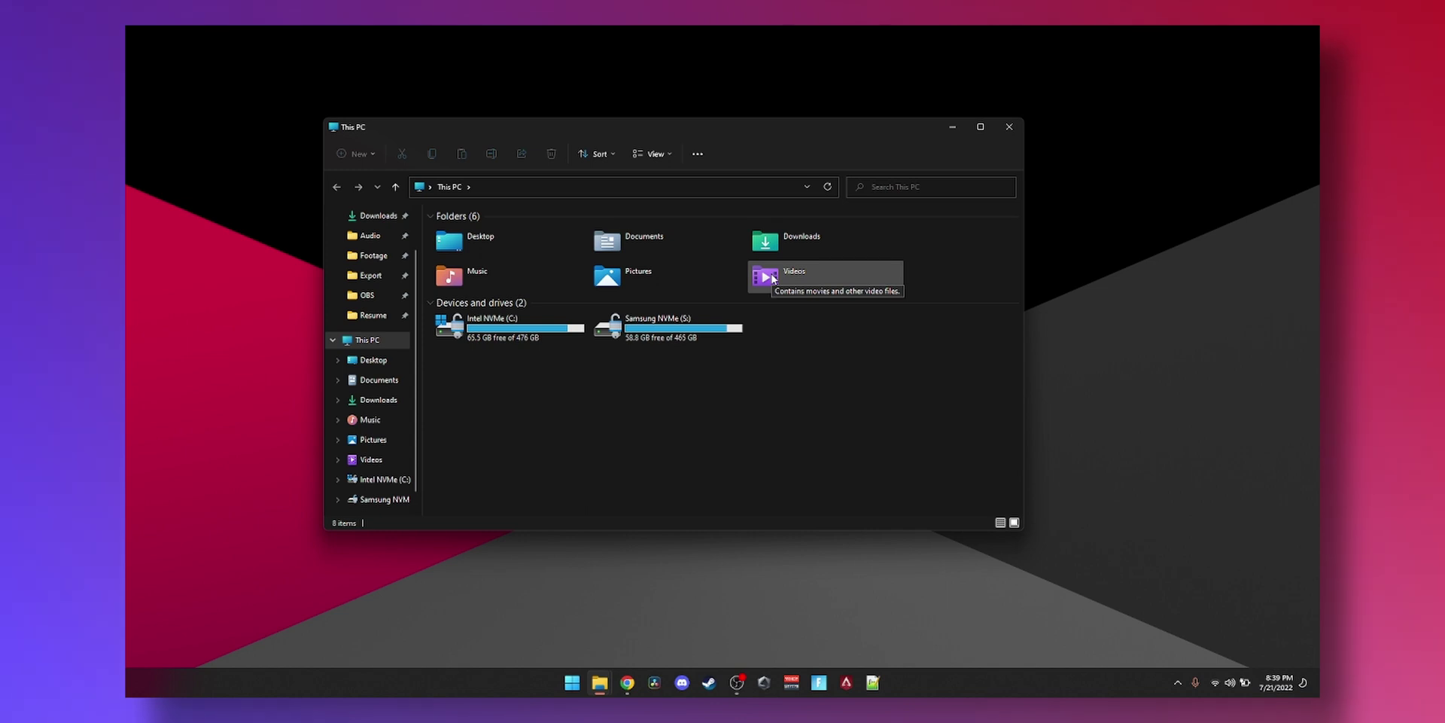
# Step: Open Videos, create a new folder with Ctrl+Shift+N, then undo it with Ctrl+Z
pyautogui.doubleClick(773, 277)
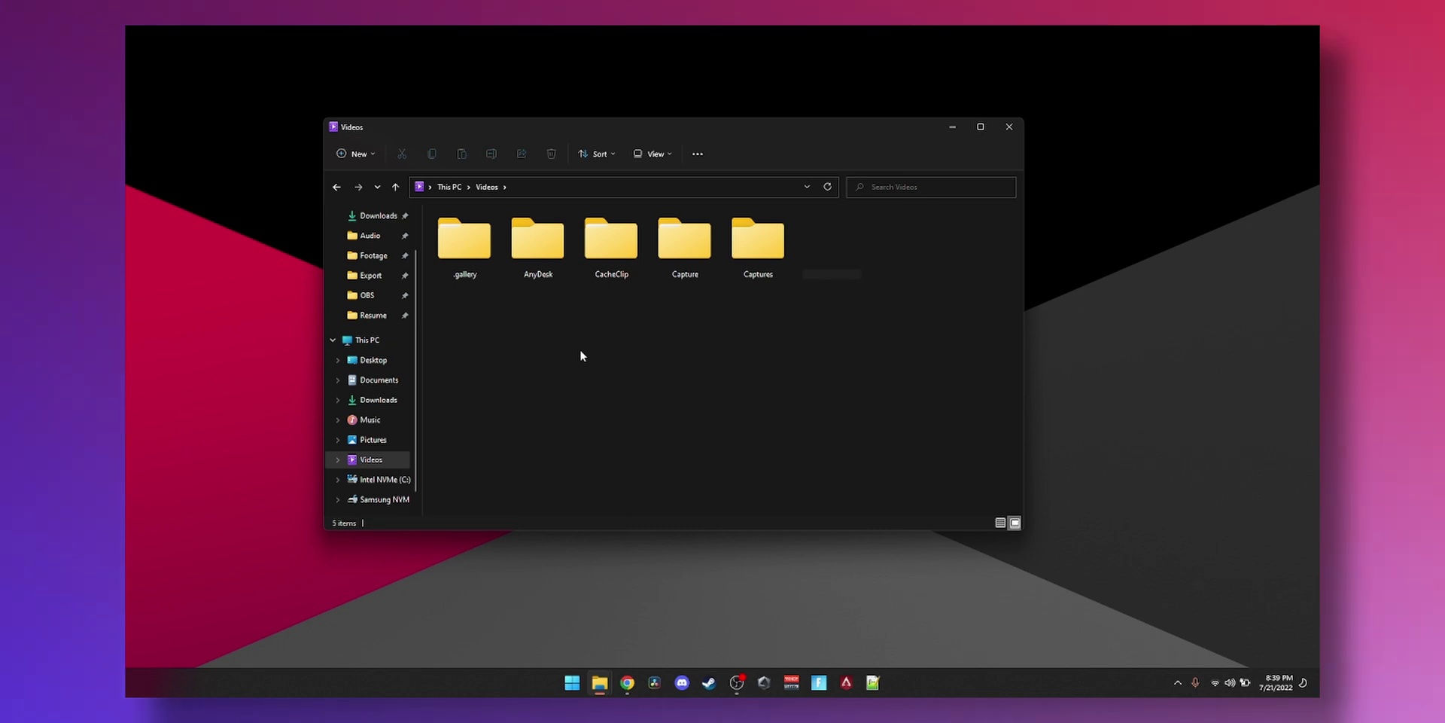
pyautogui.hotkey('ctrl', 'shift', 'n')
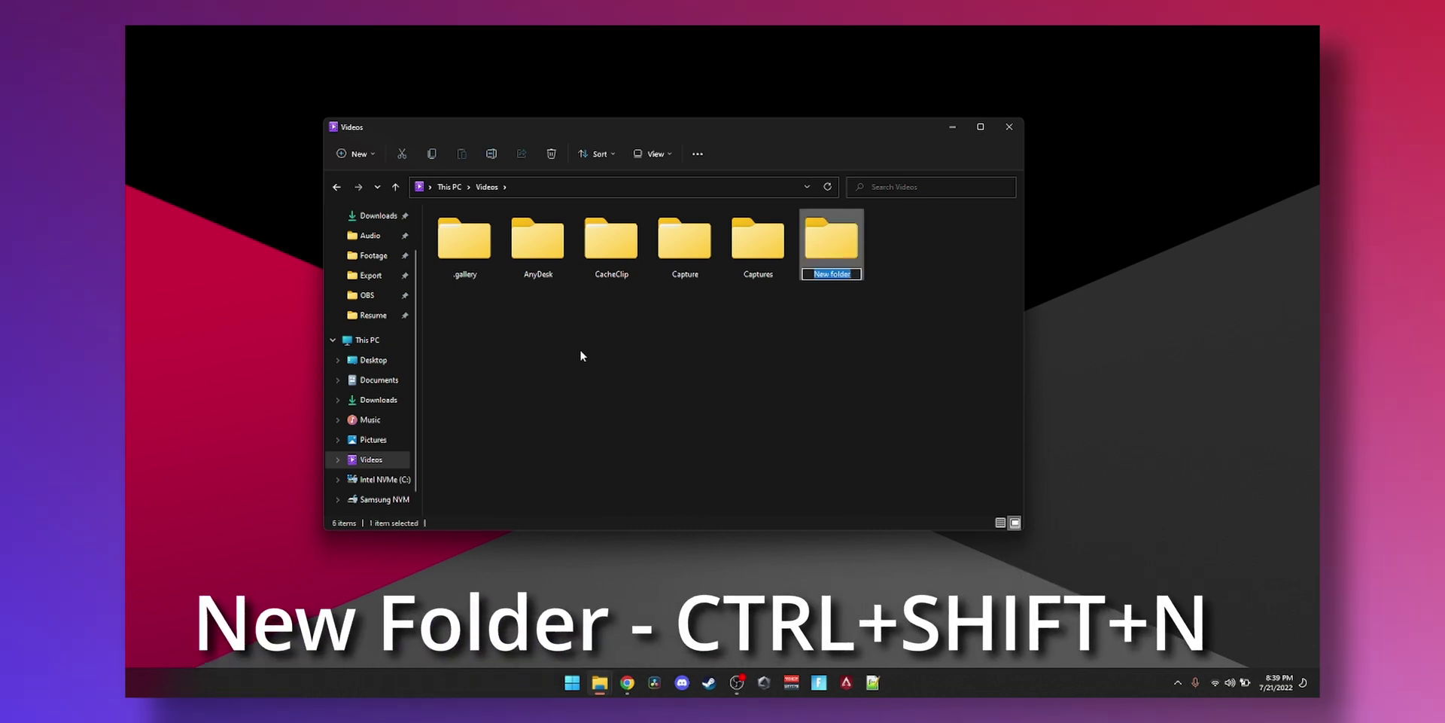
pyautogui.rightClick(485, 357)
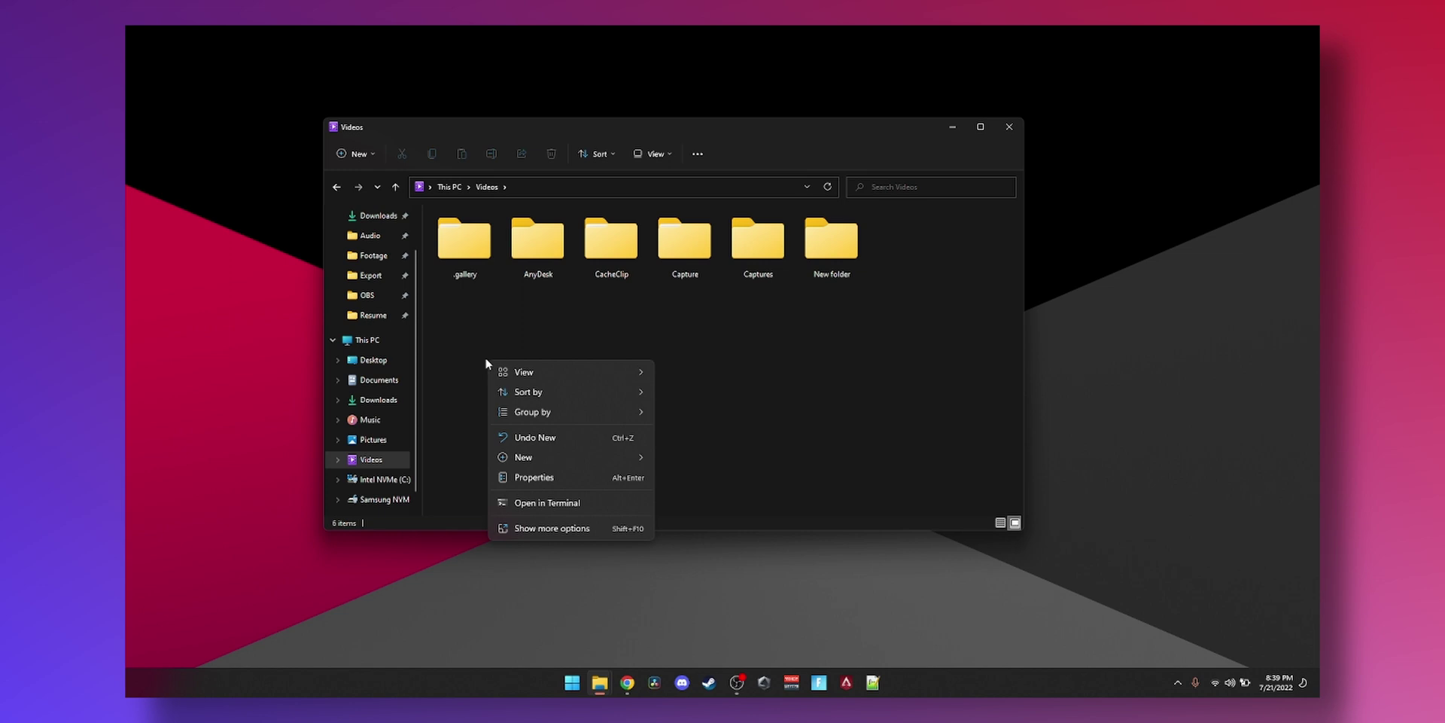
pyautogui.moveTo(544, 458)
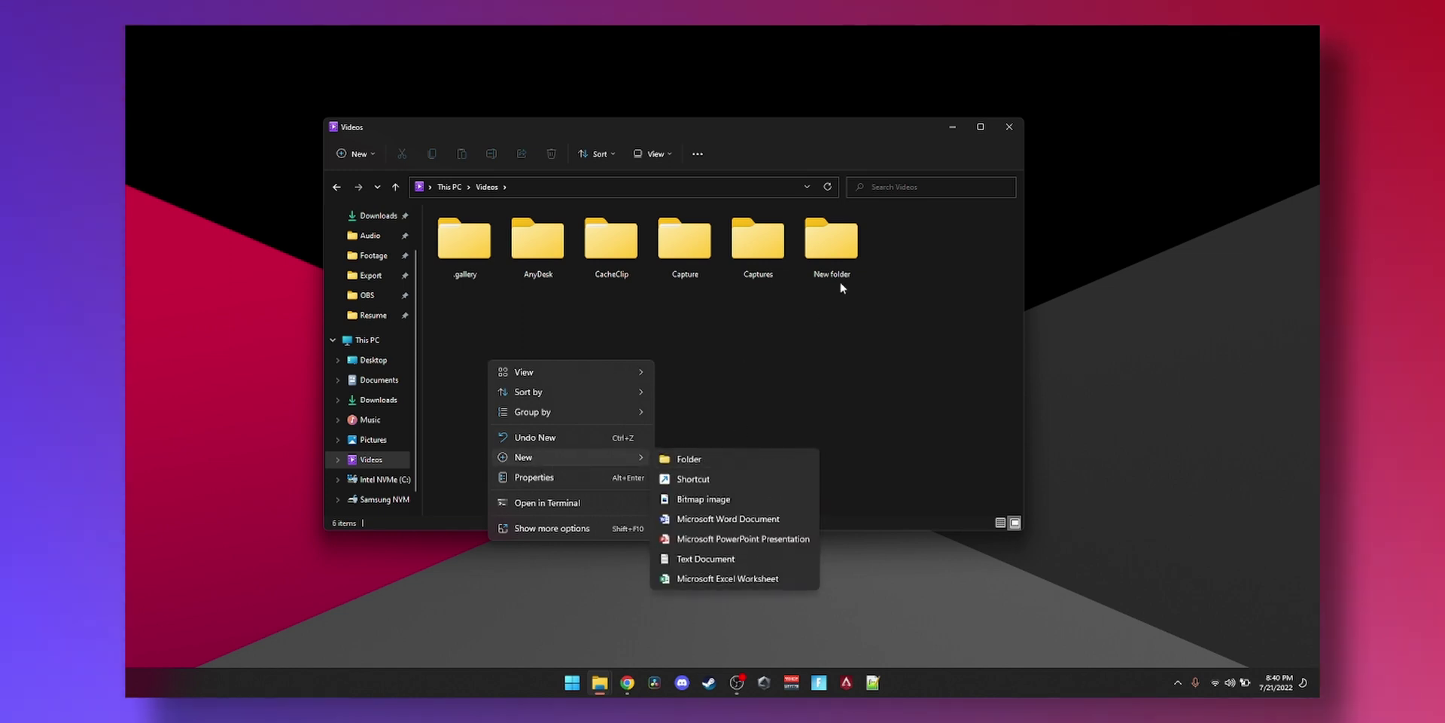
pyautogui.hotkey('ctrl', 'z')
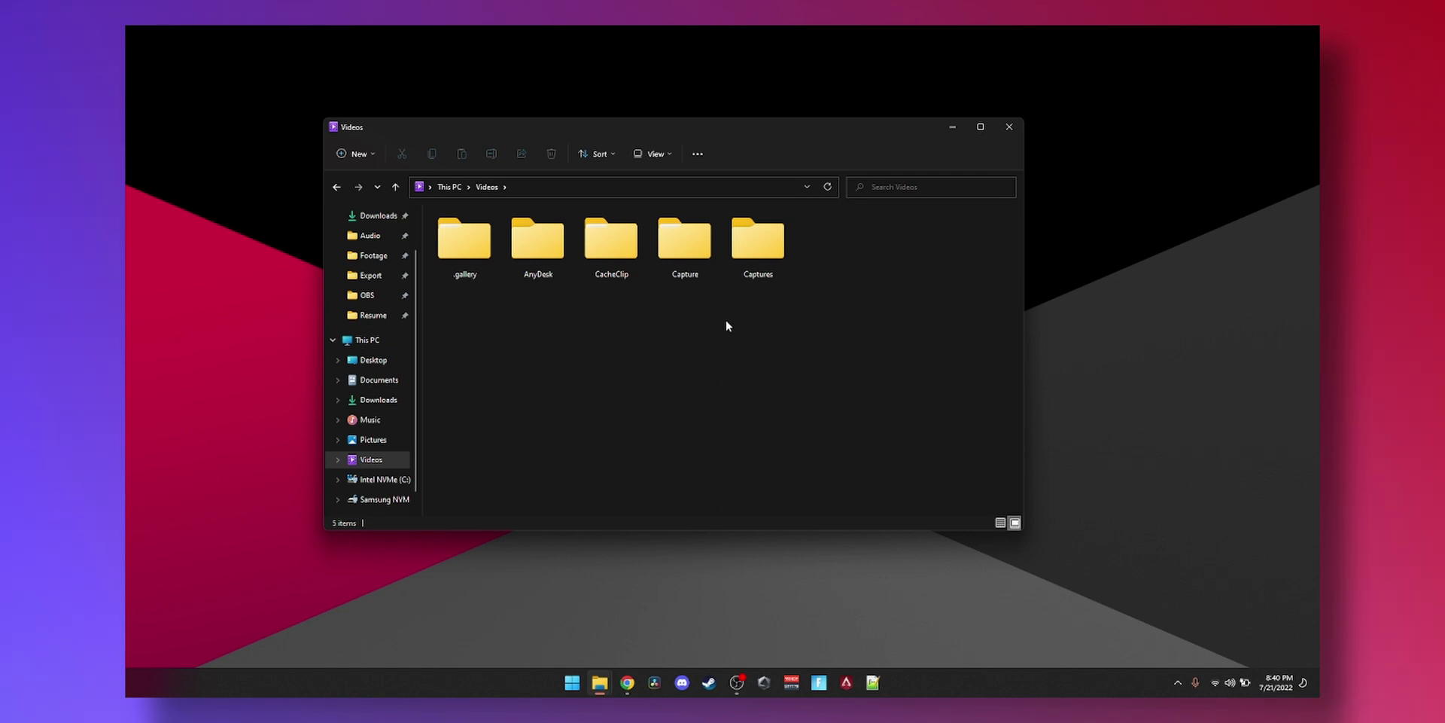
# Step: Open CacheClip and its nested cache subfolder, then go up to 4e74dcd8 with Backspace
pyautogui.click(621, 245)
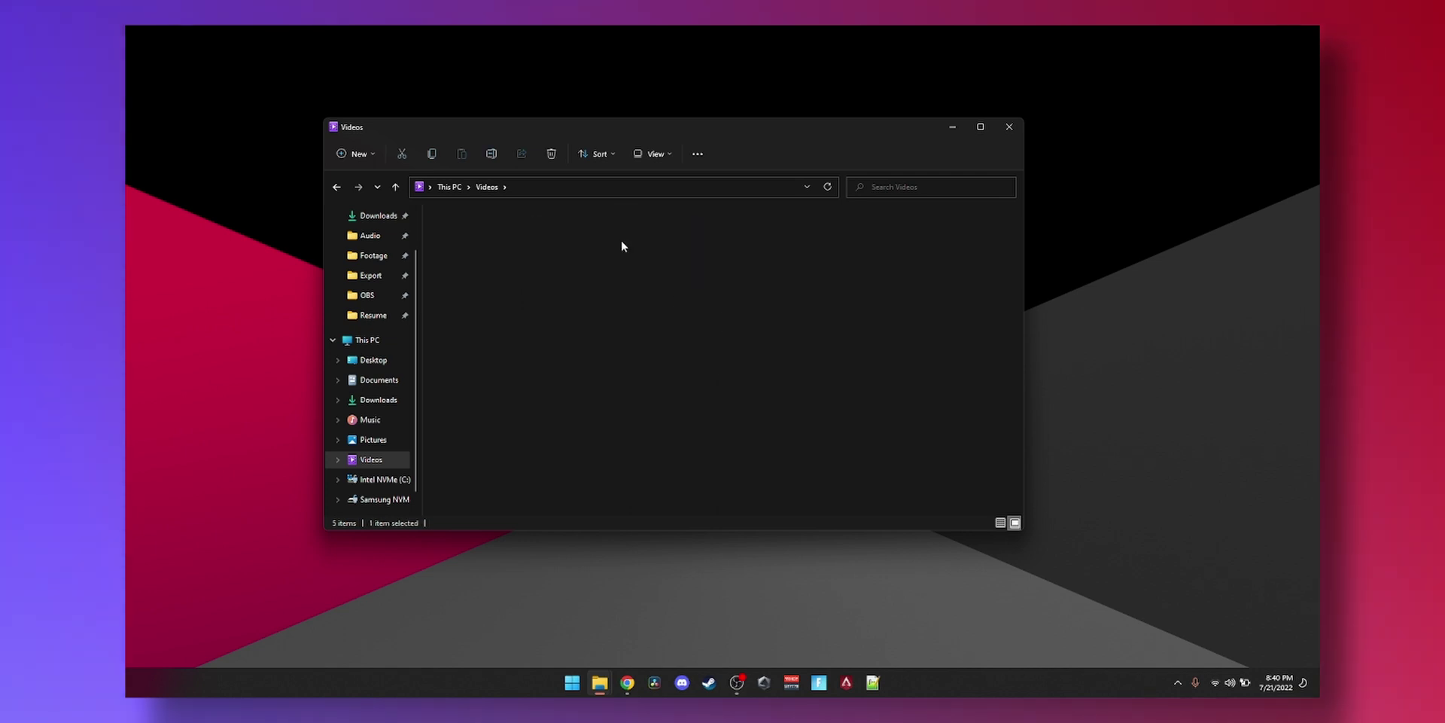
pyautogui.doubleClick(538, 241)
pyautogui.doubleClick(471, 248)
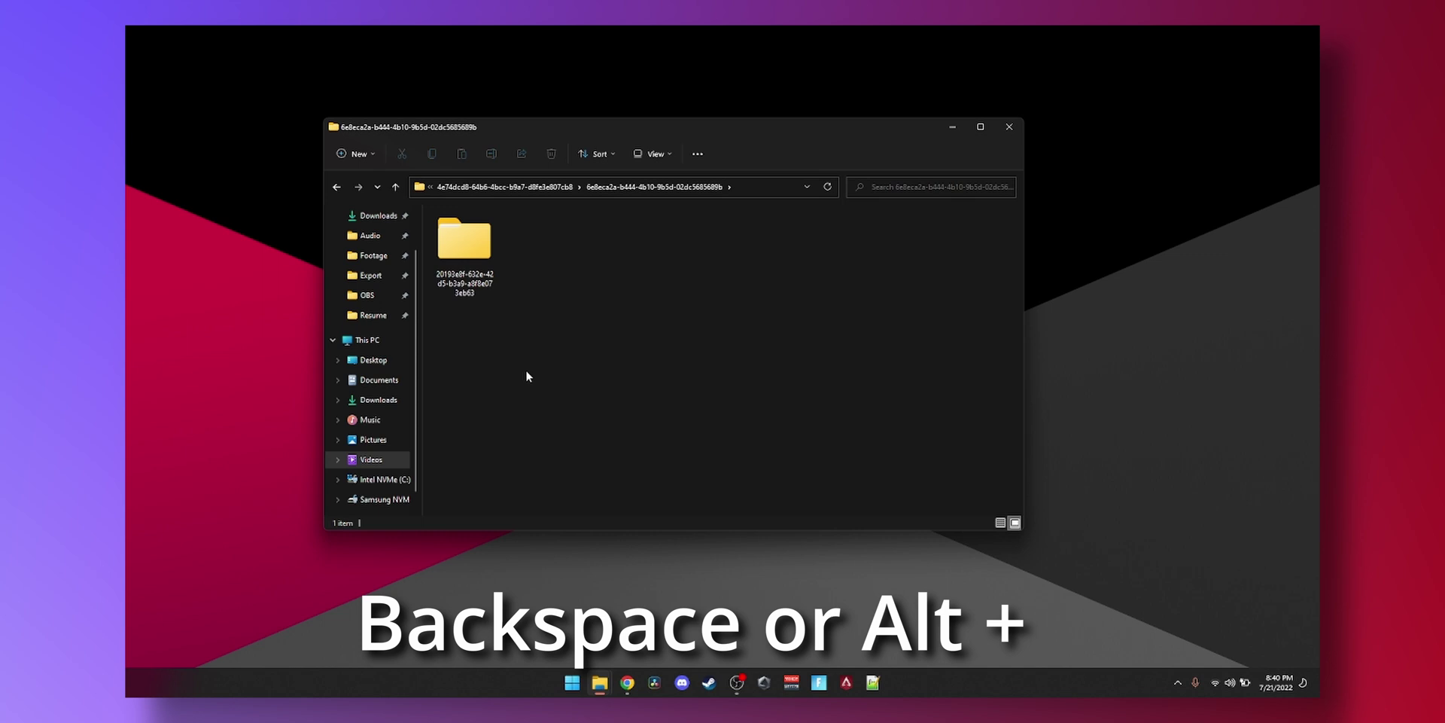
pyautogui.press('BackSpace')
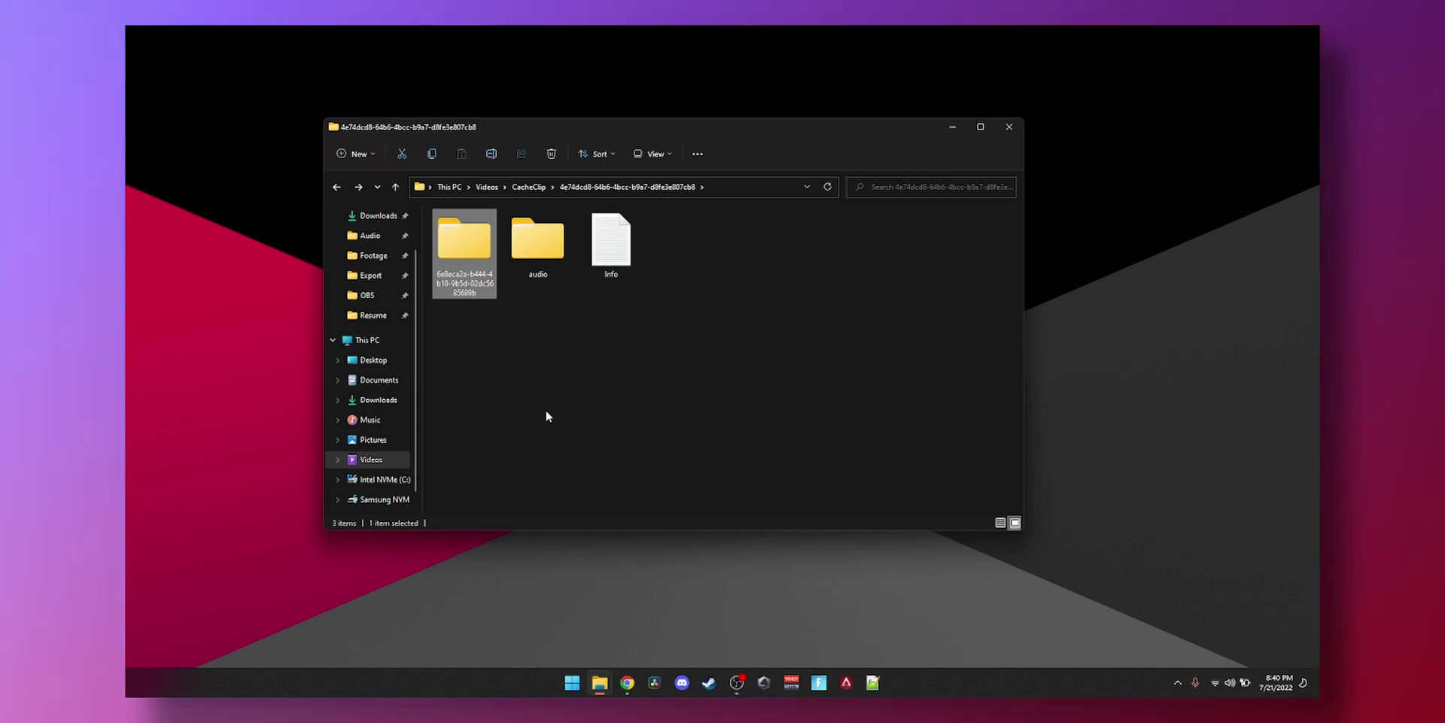
# Step: Move between CacheClip and 4e74dcd8 using Alt+Up, Alt+Right, Alt+Left and Enter
pyautogui.hotkey('alt', 'Up')
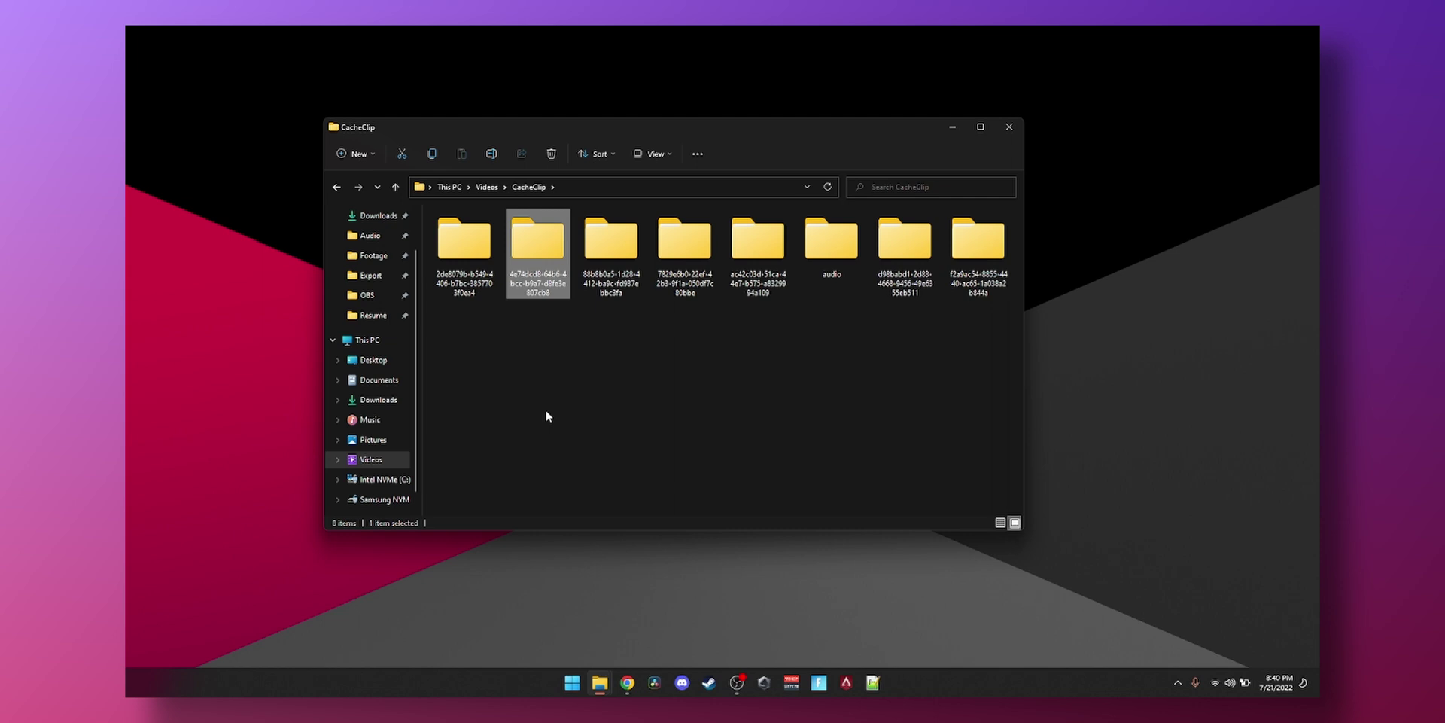
pyautogui.press('Return')
pyautogui.hotkey('alt', 'Up')
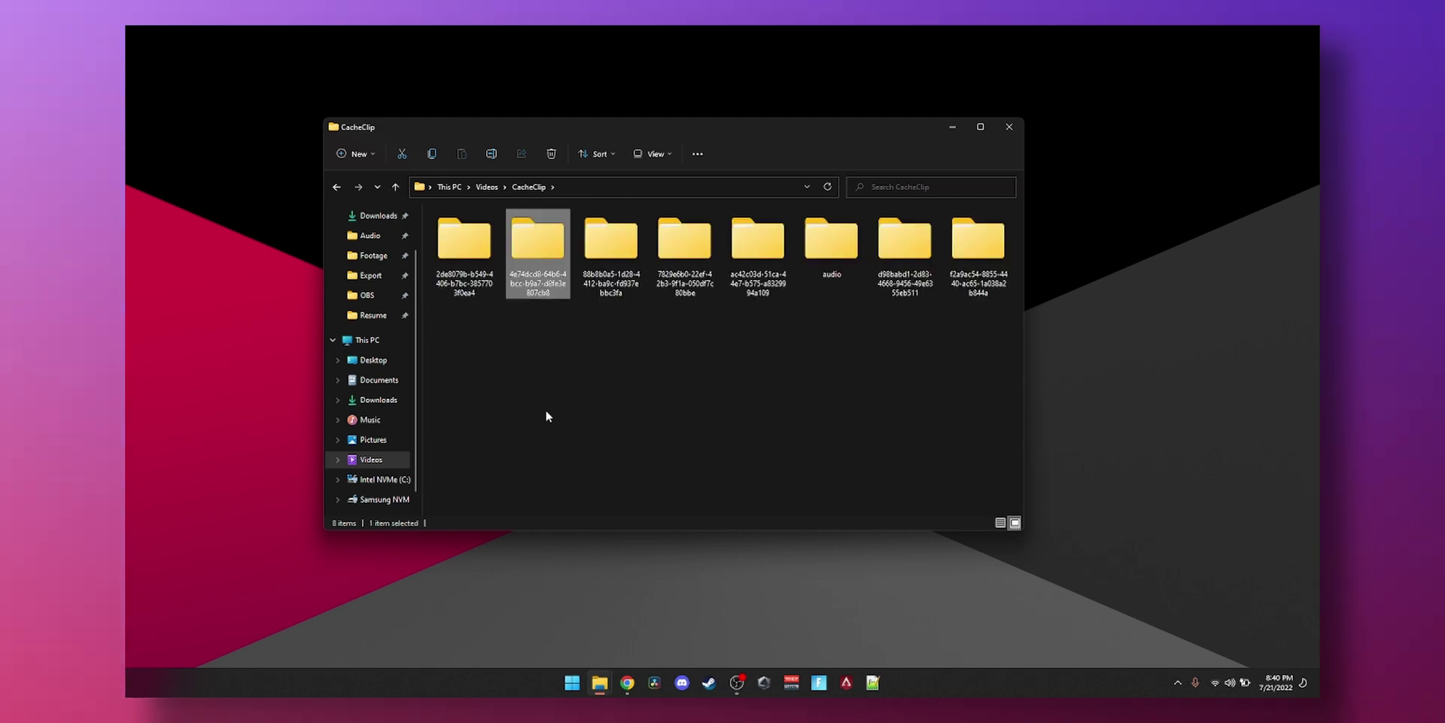
pyautogui.hotkey('alt', 'Right')
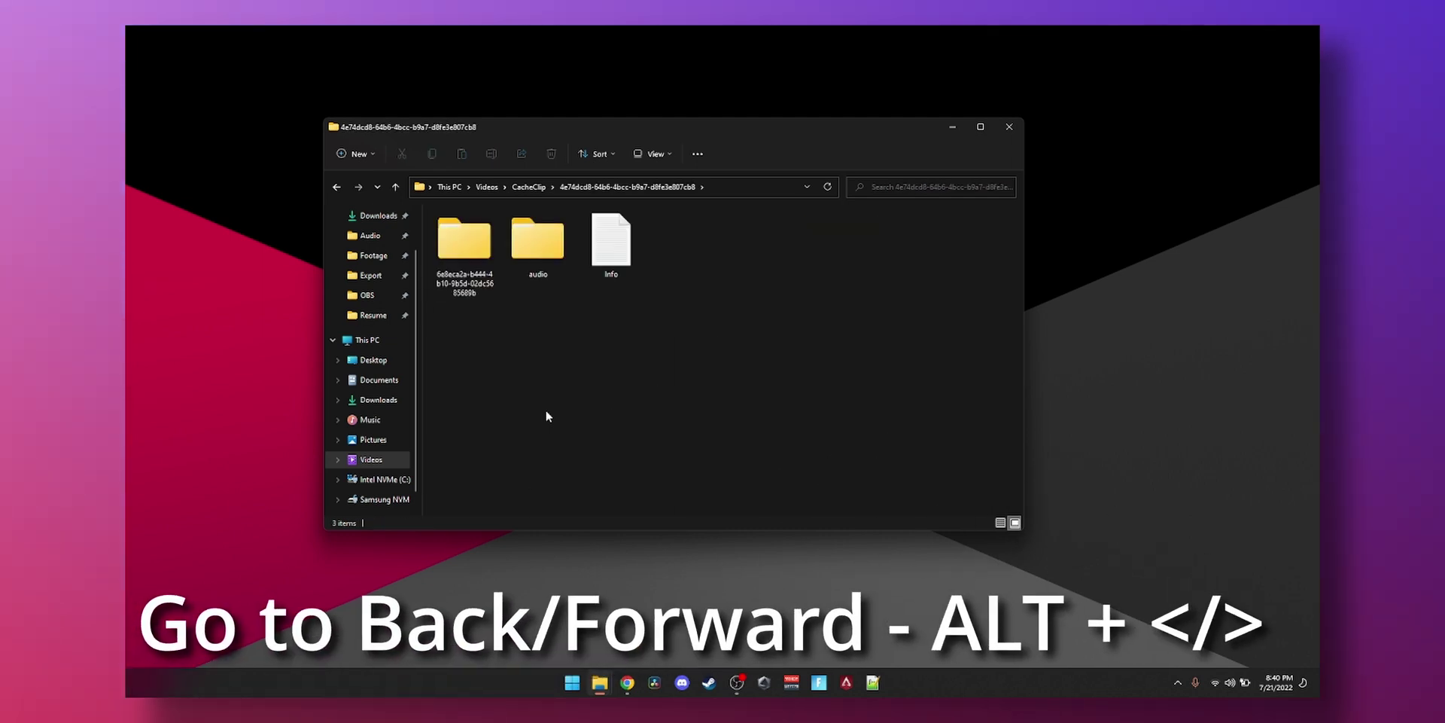
pyautogui.hotkey('alt', 'Right')
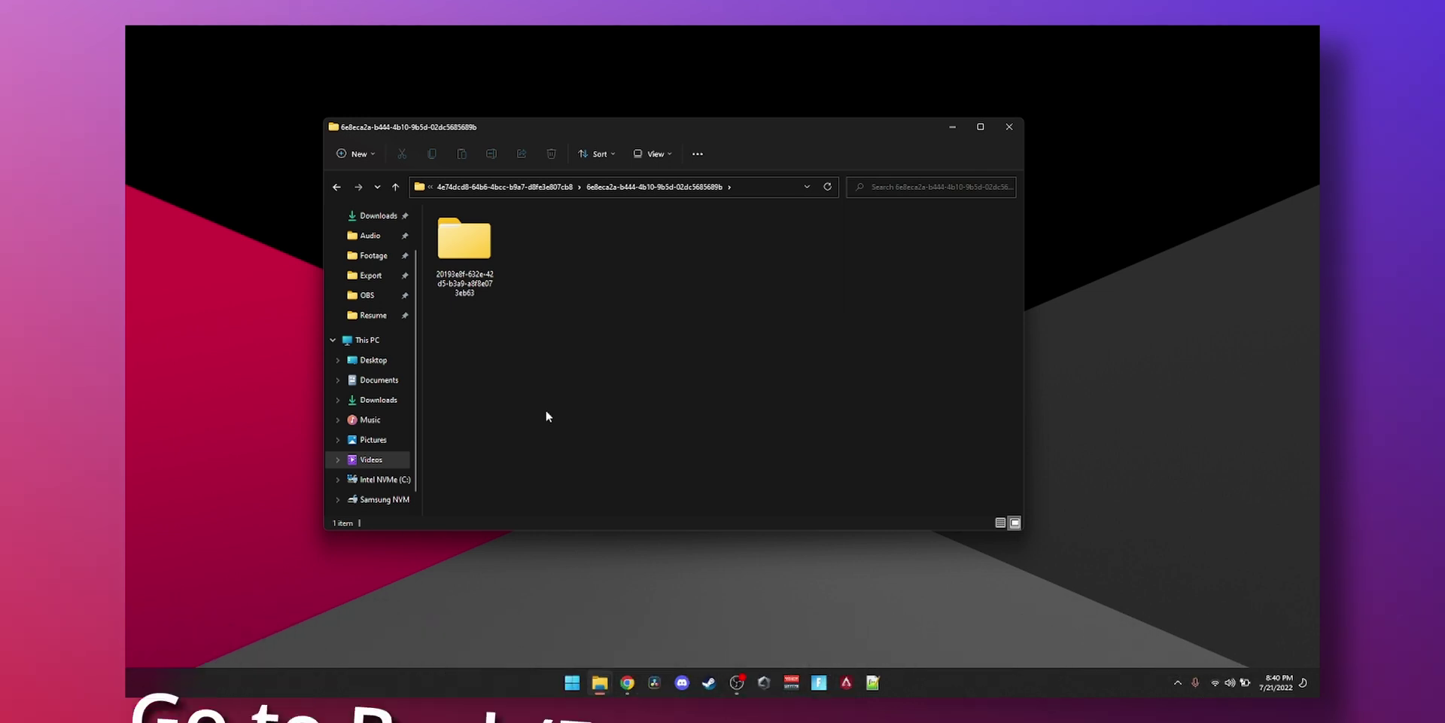
pyautogui.hotkey('alt', 'Left')
pyautogui.hotkey('alt', 'Left')
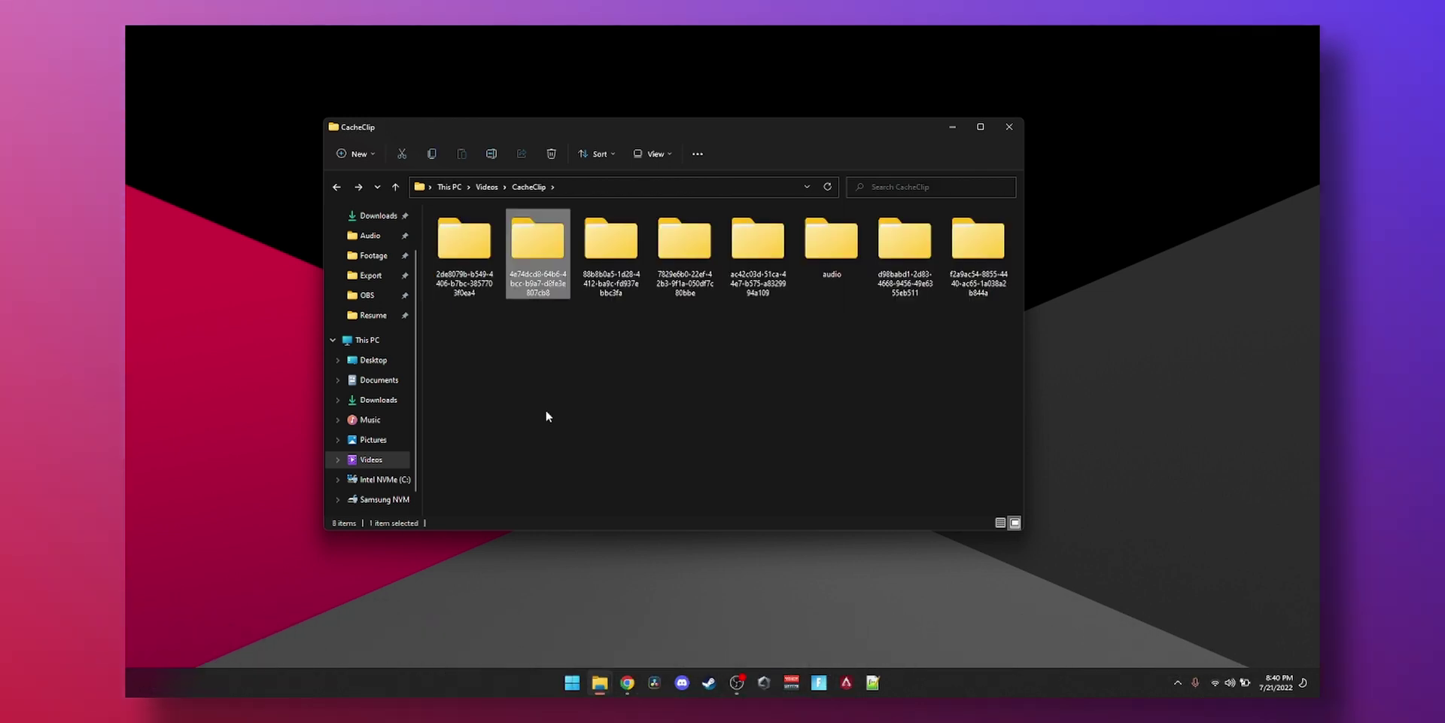
pyautogui.press('Return')
pyautogui.press('Return')
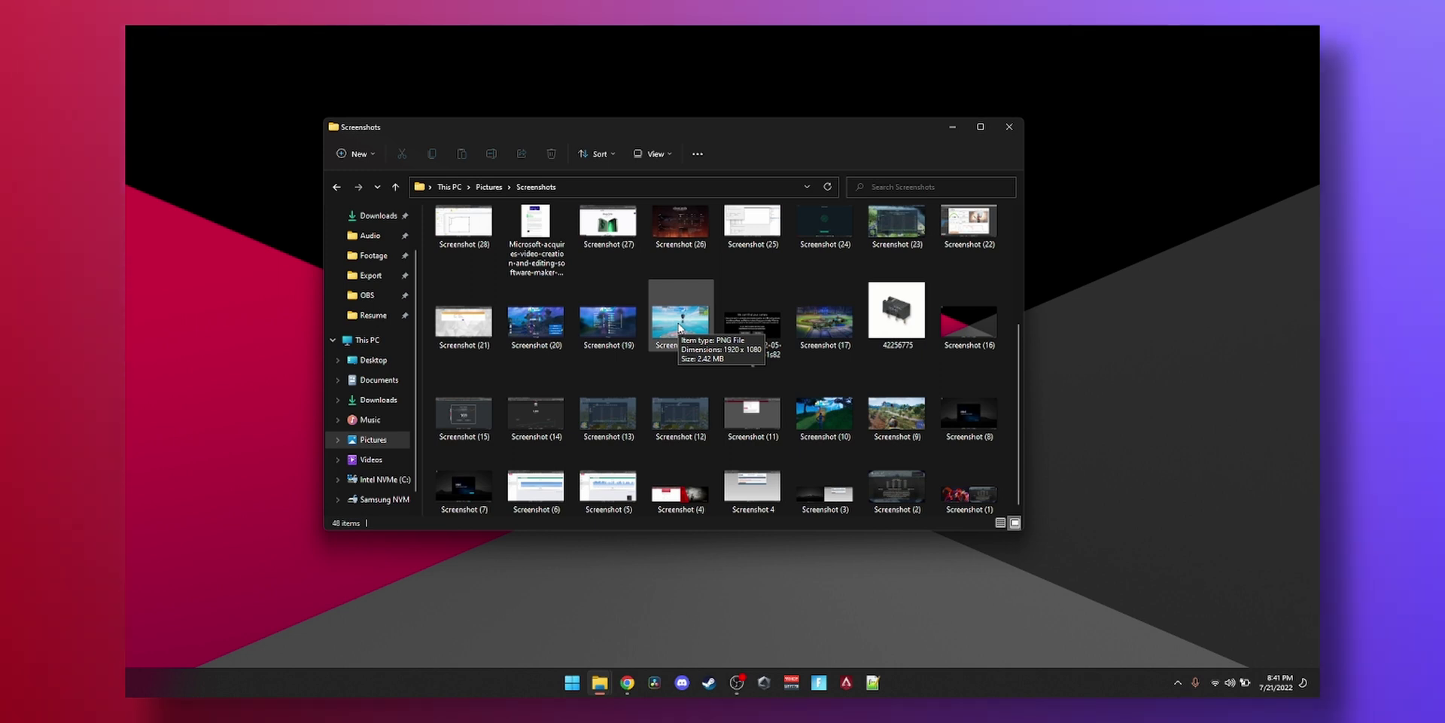
# Step: Rename Screenshot (18) to 'fortnite sky'
pyautogui.click(679, 327)
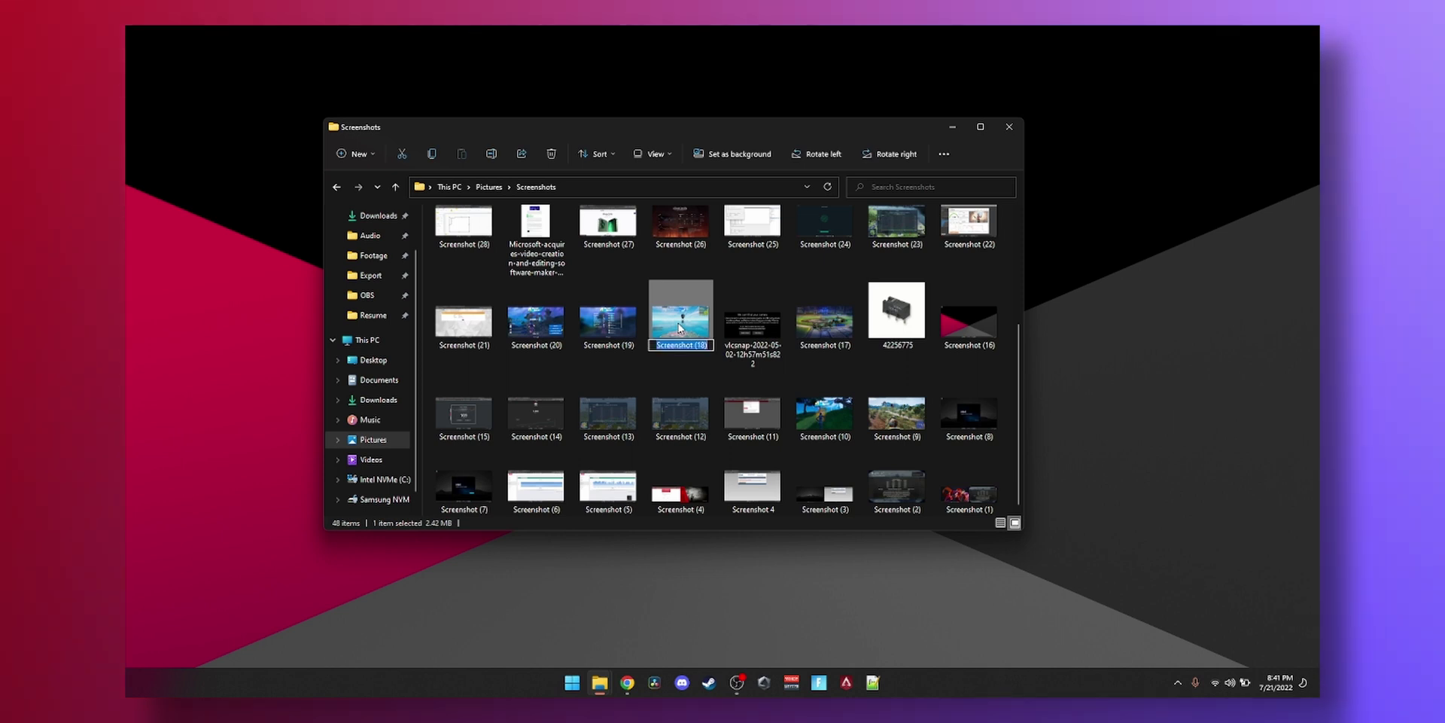
pyautogui.write('fort')
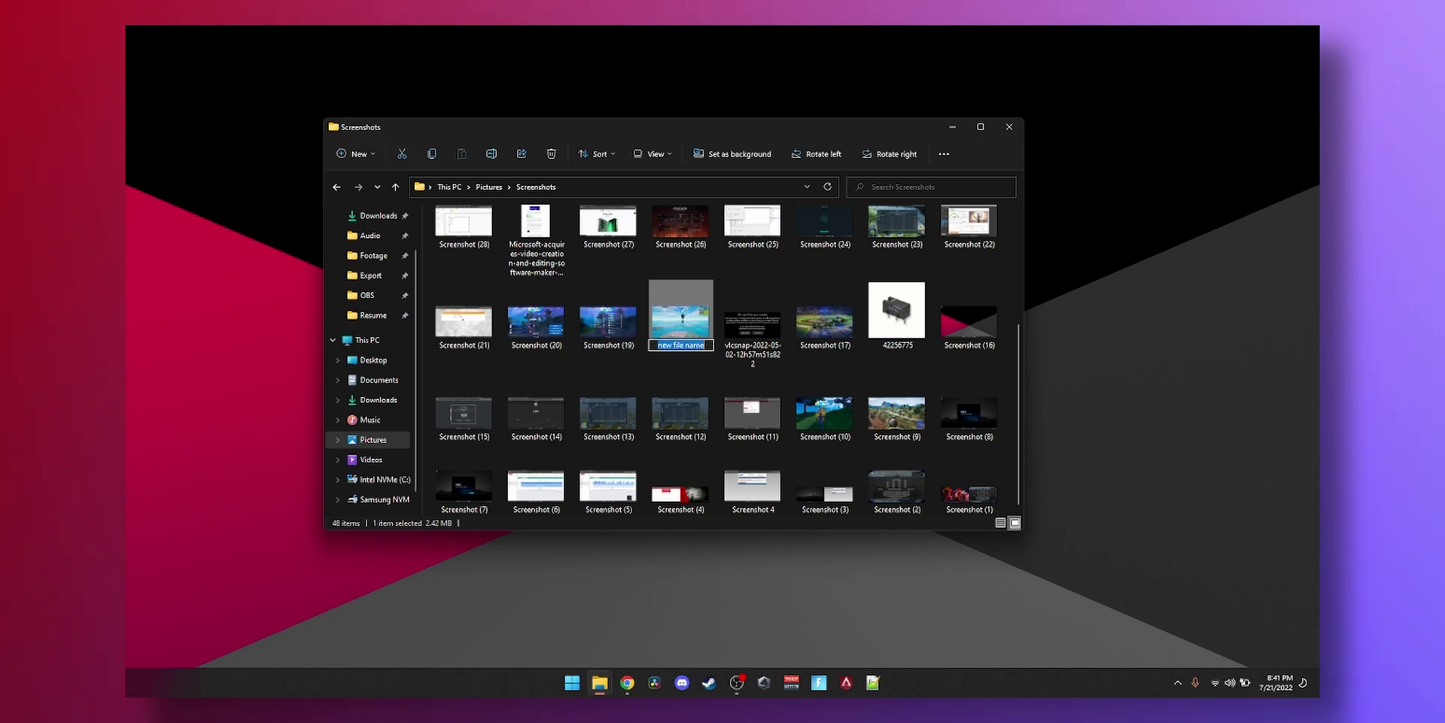
pyautogui.write('nite sky')
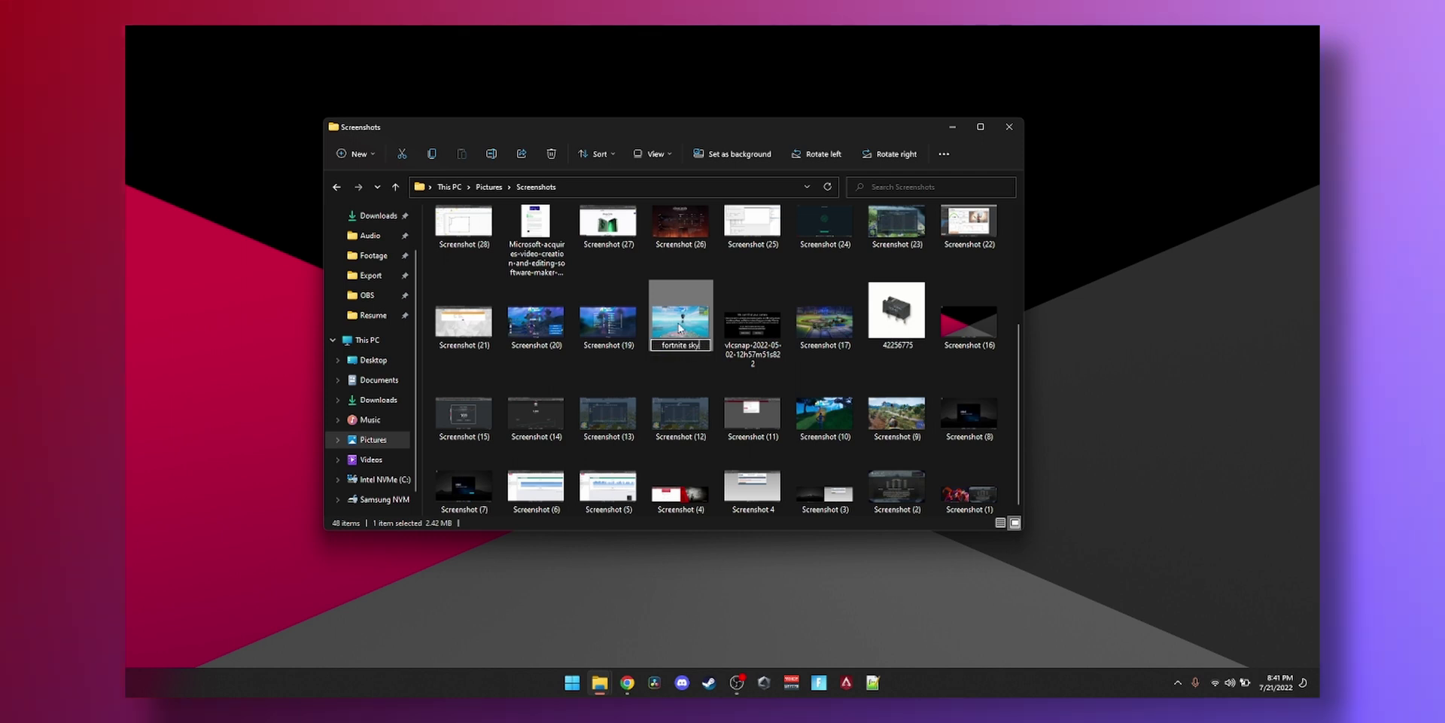
pyautogui.press('Return')
# Step: Rename the next three files 'new name 1', 'new name 2', 'new name 3', then maximize the window
pyautogui.press('Right')
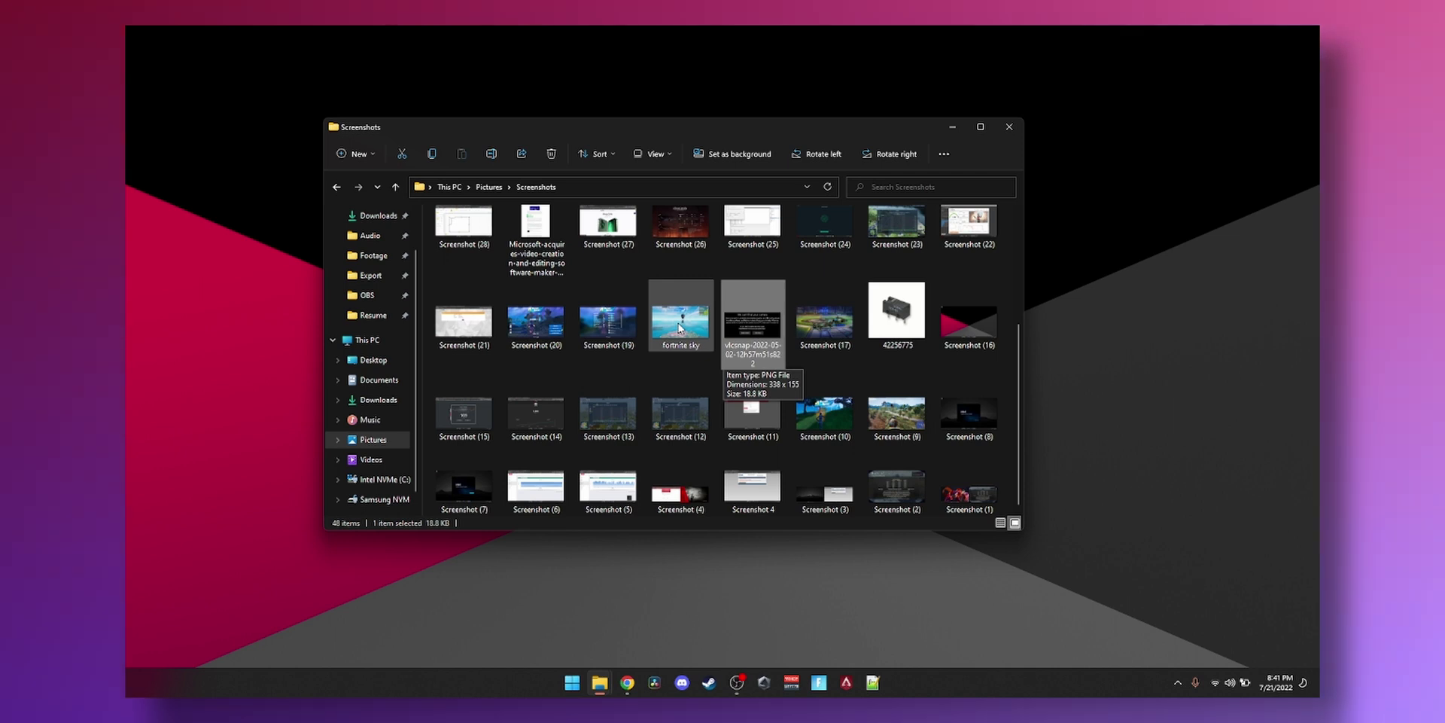
pyautogui.press('F2')
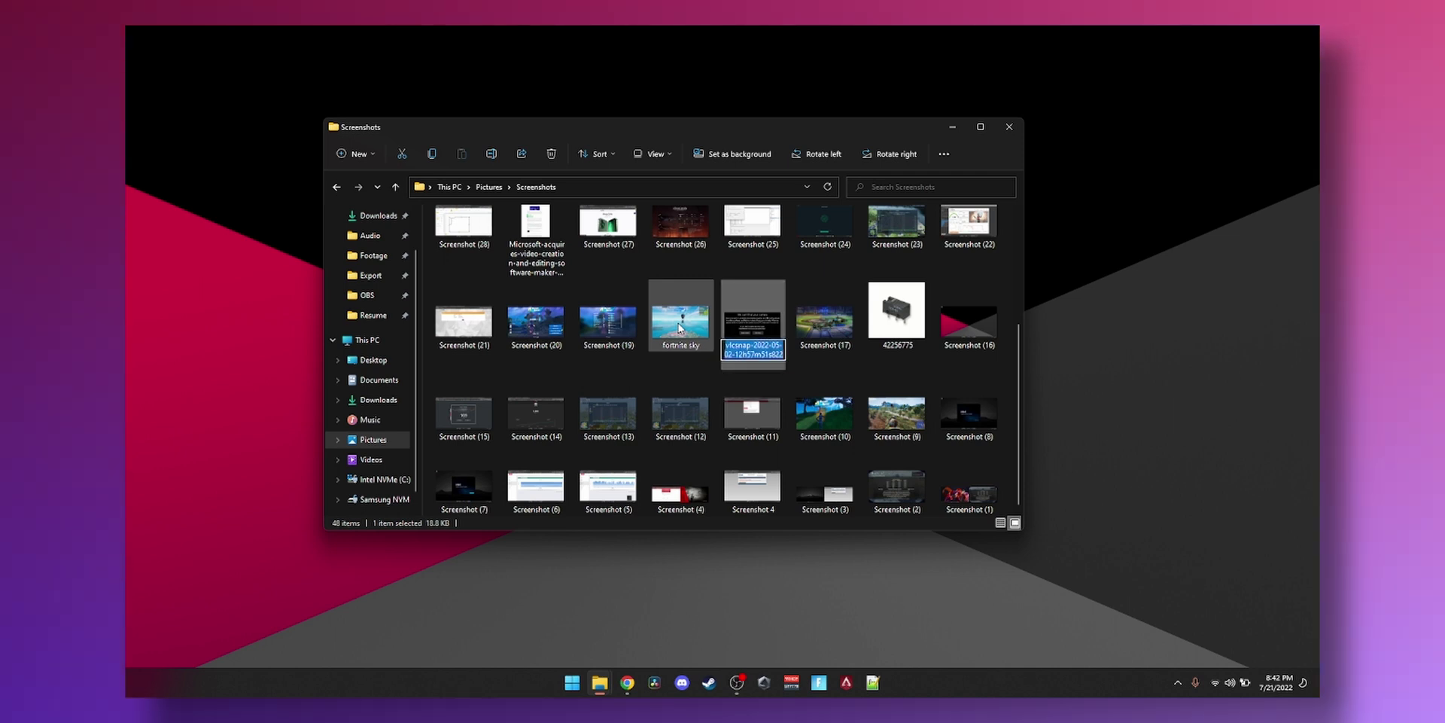
pyautogui.write('new name 1')
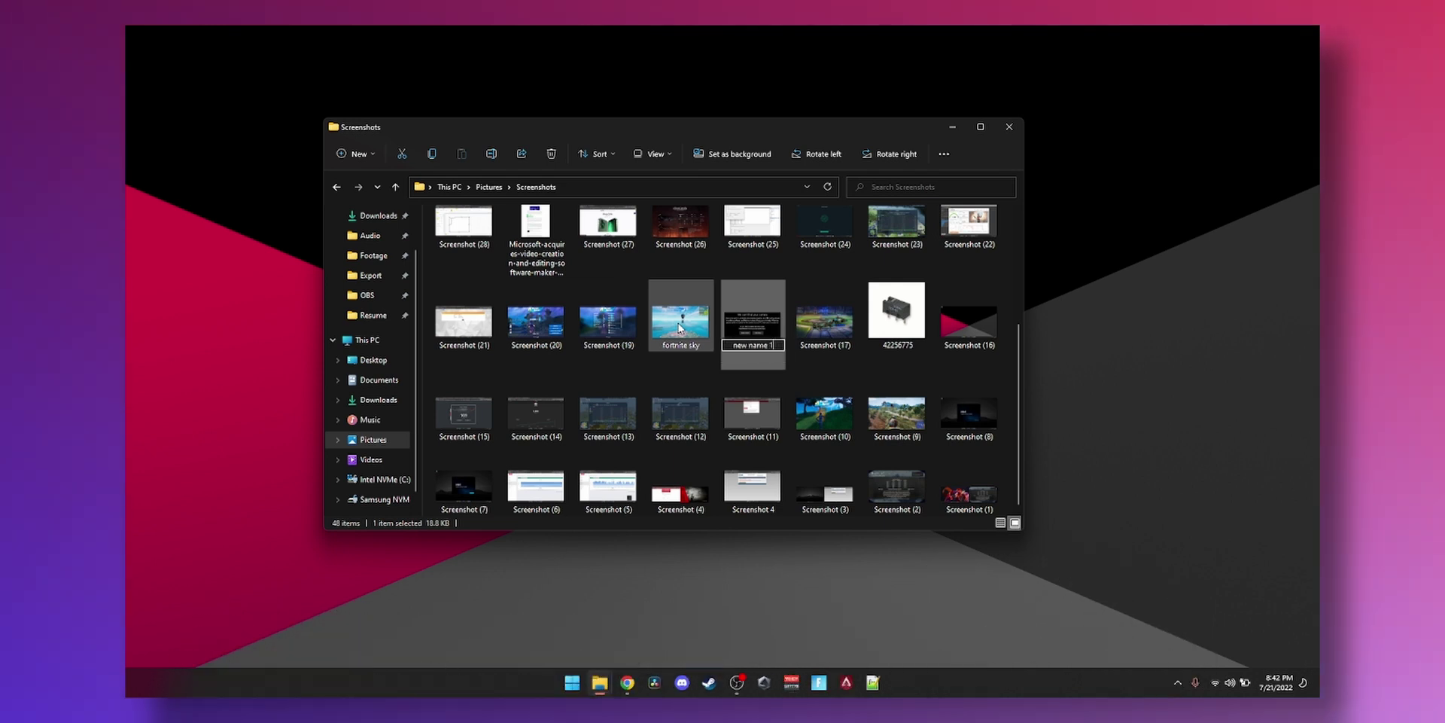
pyautogui.press('Tab')
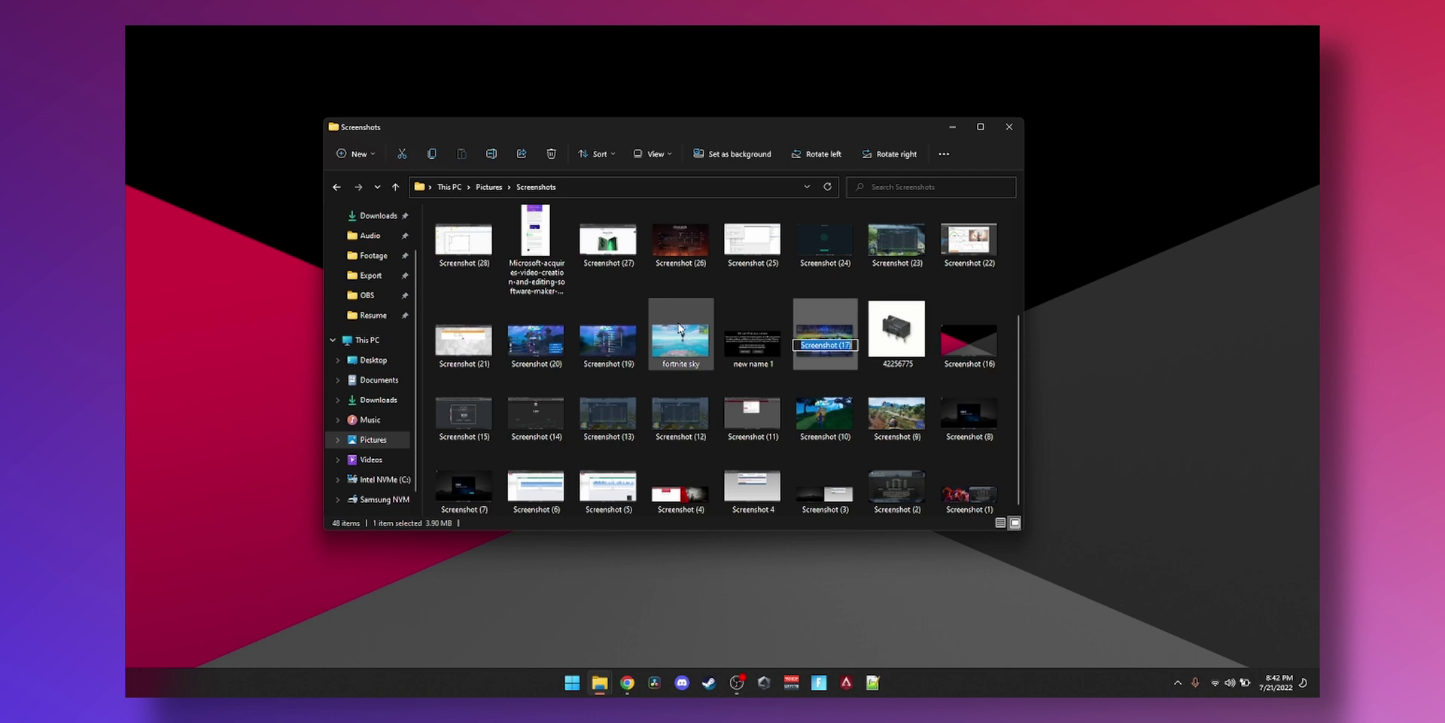
pyautogui.write('new name 2')
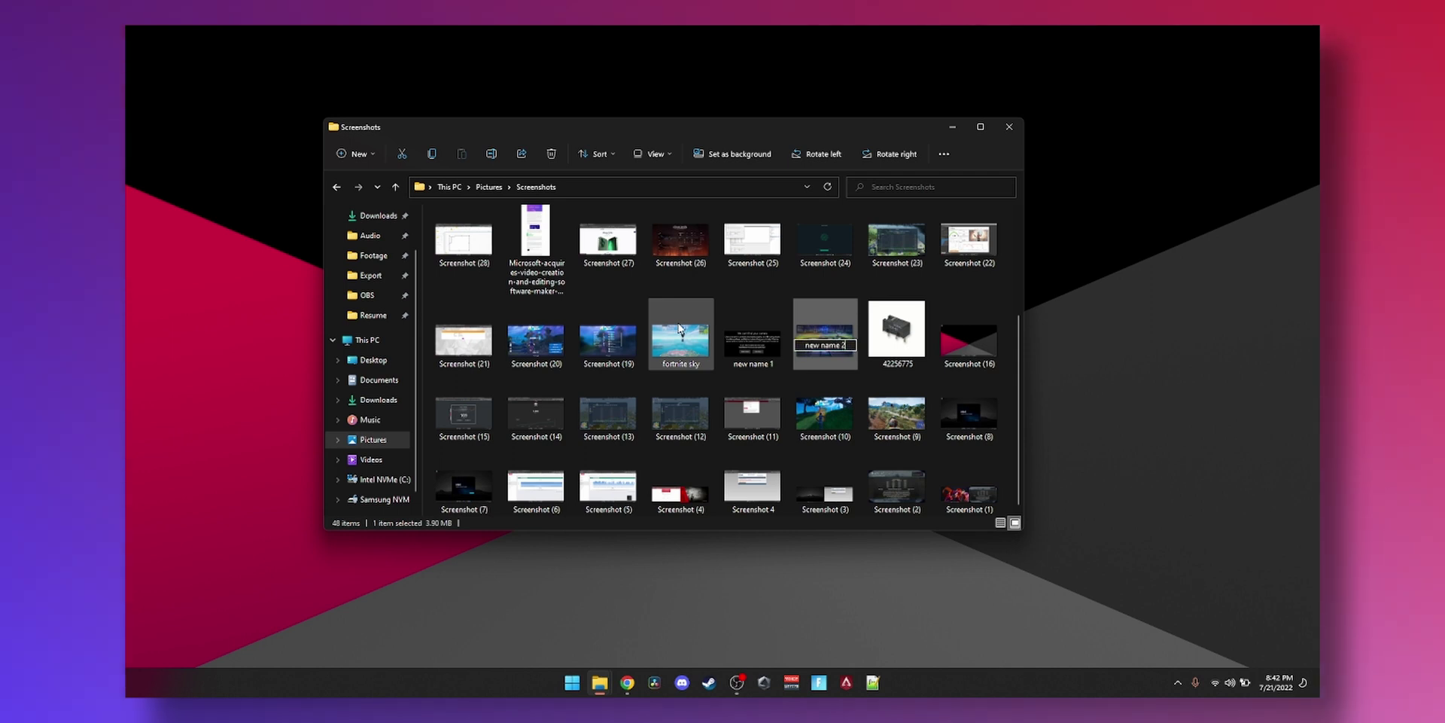
pyautogui.press('Tab')
pyautogui.write('new name 3')
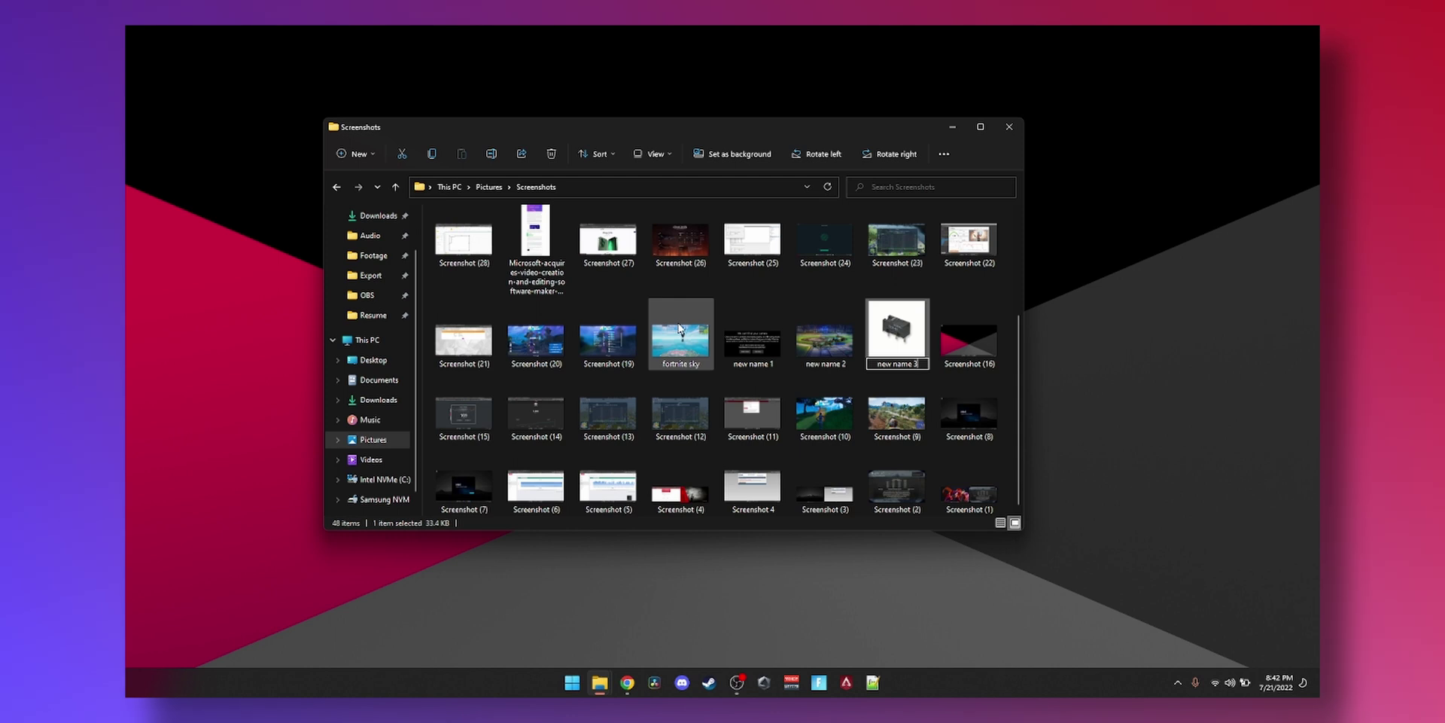
pyautogui.press('Tab')
pyautogui.press('Tab')
pyautogui.press('Tab')
pyautogui.press('Tab')
pyautogui.press('Tab')
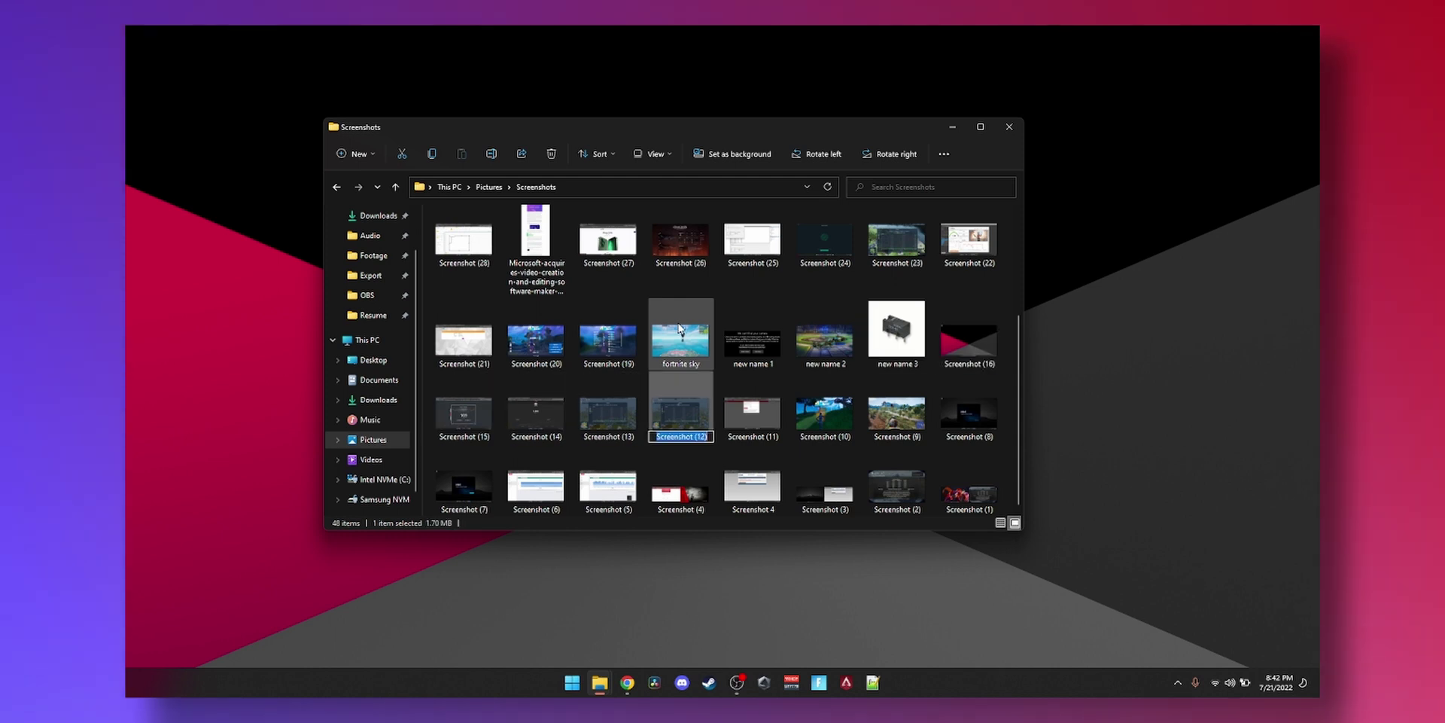
pyautogui.press('super+Up')
pyautogui.click(501, 427)
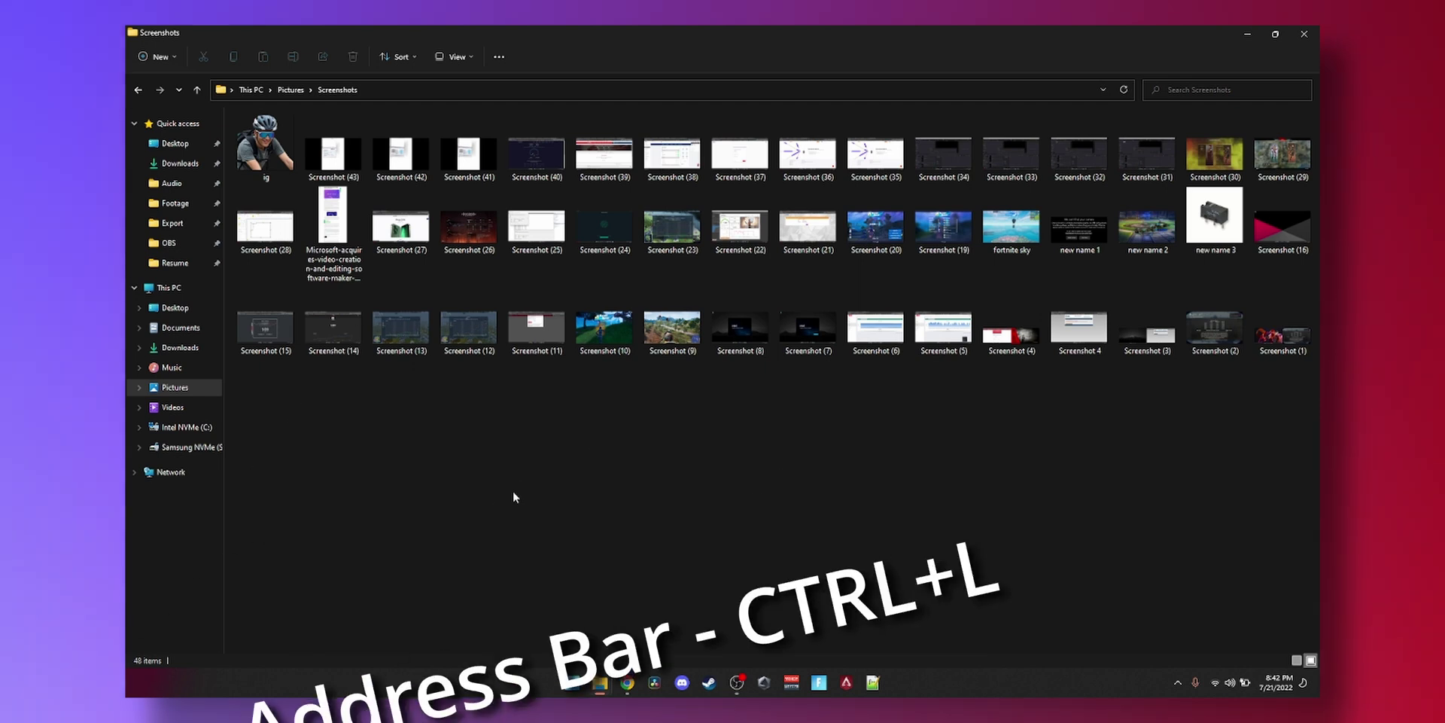
pyautogui.hotkey('ctrl', 'l')
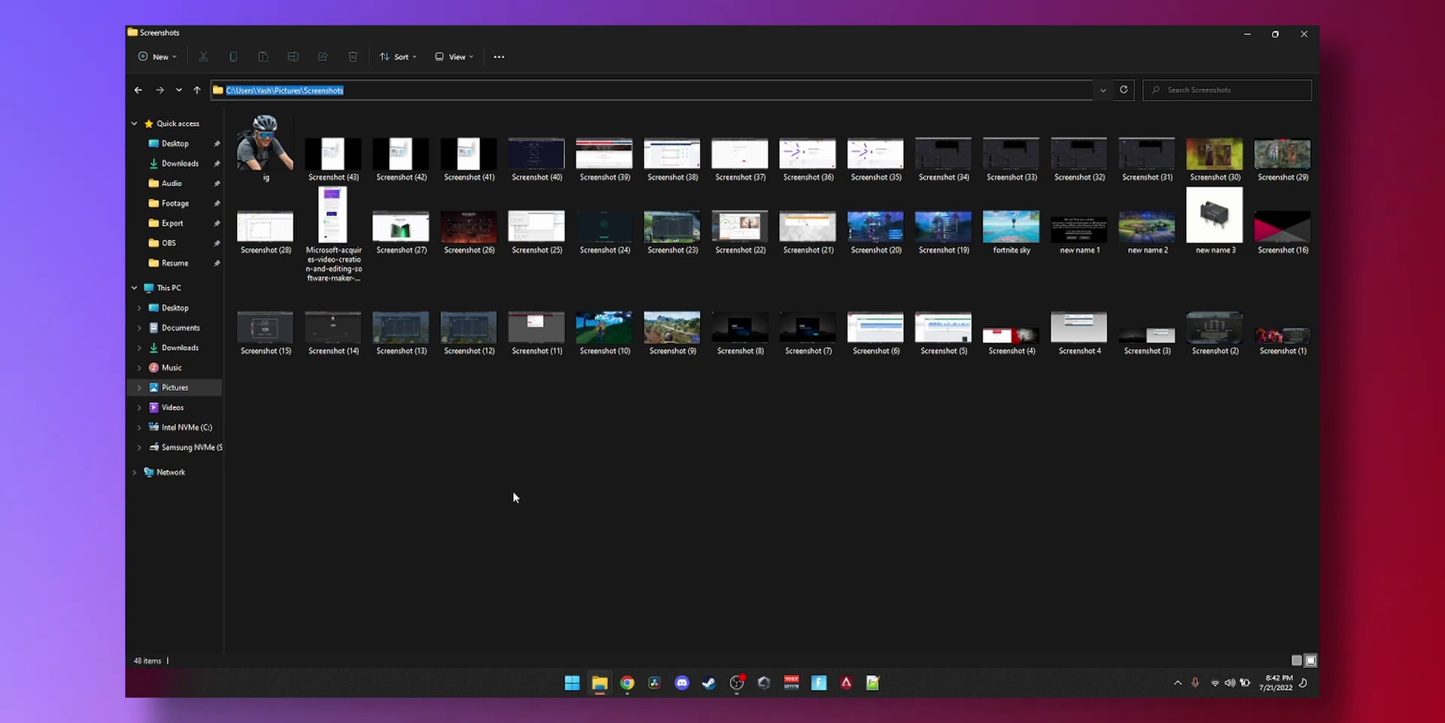
pyautogui.press('End')
pyautogui.press('BackSpace')
pyautogui.press('BackSpace')
pyautogui.press('BackSpace')
pyautogui.press('BackSpace')
pyautogui.press('BackSpace')
pyautogui.press('BackSpace')
pyautogui.press('BackSpace')
pyautogui.press('BackSpace')
pyautogui.press('BackSpace')
pyautogui.press('BackSpace')
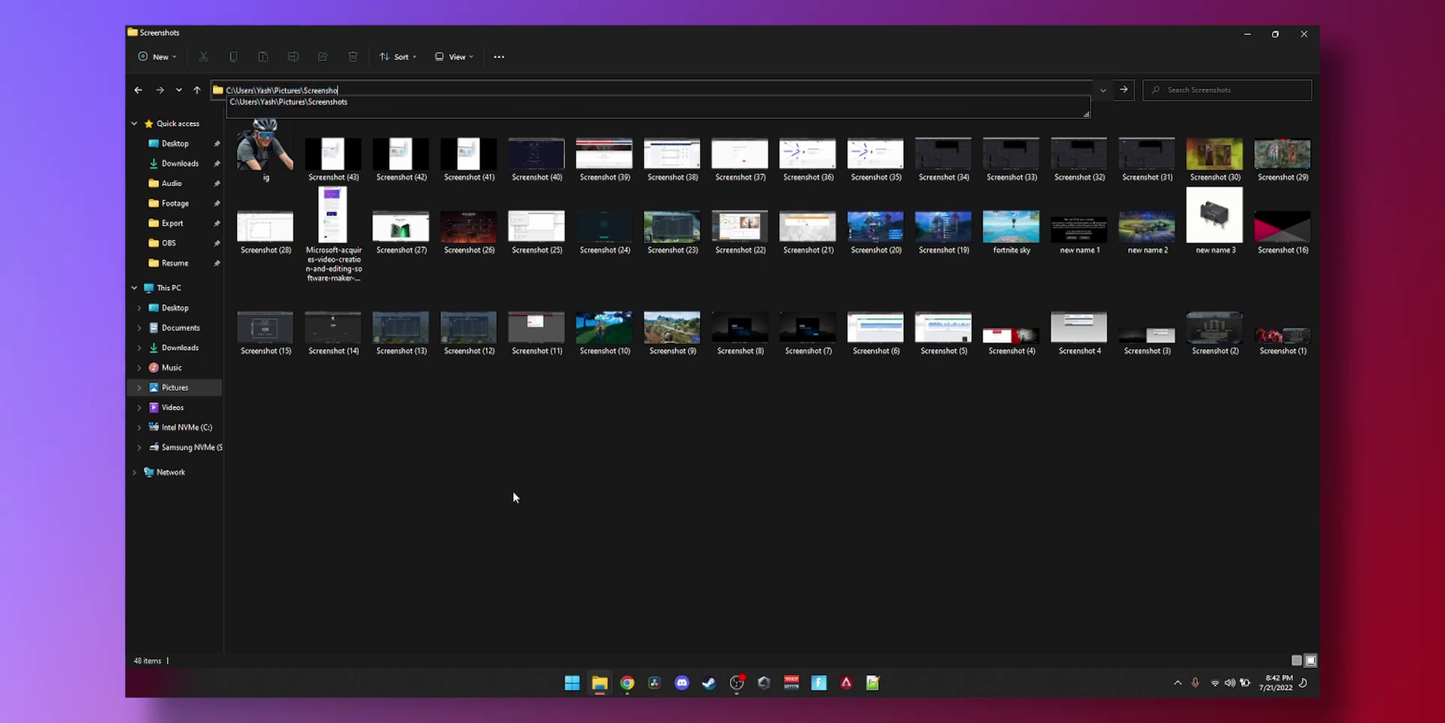
pyautogui.press('Down')
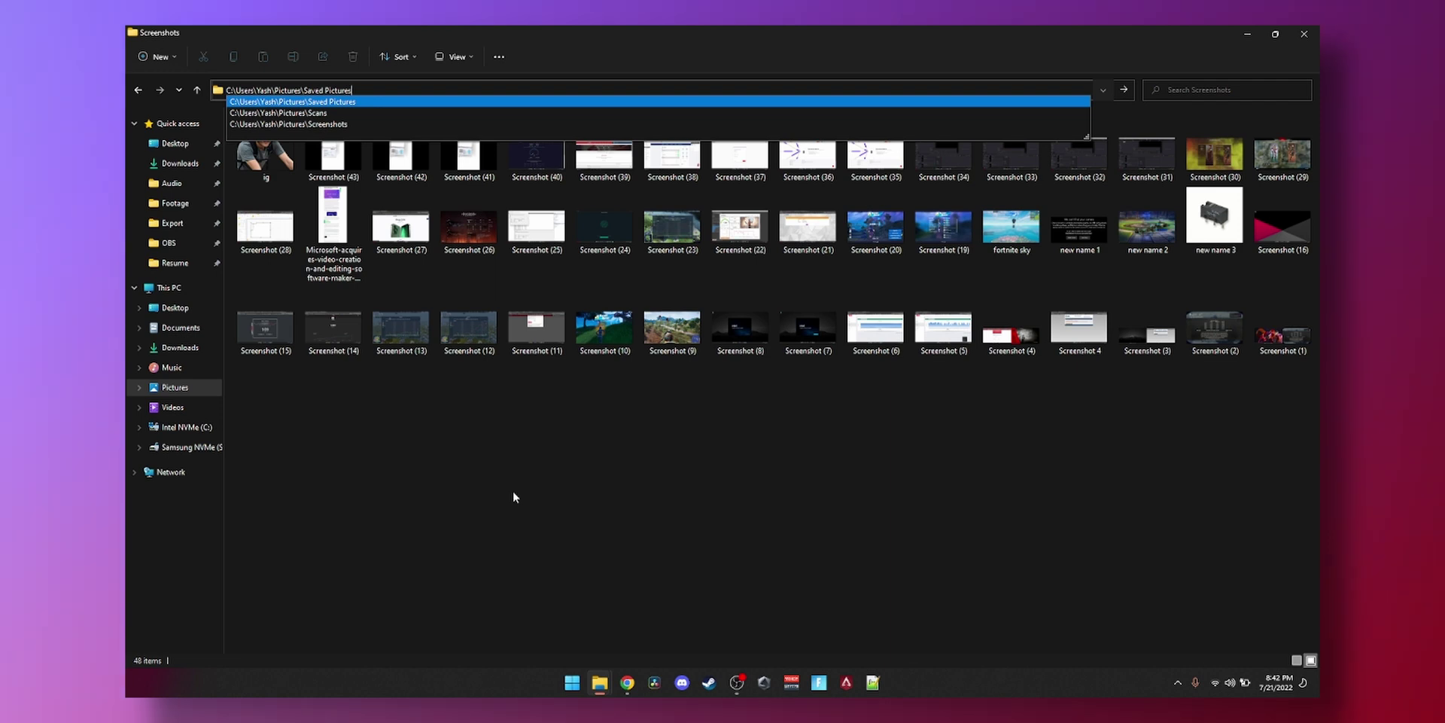
pyautogui.press('BackSpace')
pyautogui.press('BackSpace')
pyautogui.press('BackSpace')
pyautogui.press('BackSpace')
pyautogui.press('BackSpace')
pyautogui.press('BackSpace')
pyautogui.press('BackSpace')
pyautogui.press('BackSpace')
pyautogui.press('BackSpace')
pyautogui.press('BackSpace')
pyautogui.press('BackSpace')
pyautogui.press('BackSpace')
pyautogui.press('BackSpace')
pyautogui.press('BackSpace')
pyautogui.press('BackSpace')
pyautogui.press('BackSpace')
pyautogui.press('BackSpace')
pyautogui.press('BackSpace')
pyautogui.press('BackSpace')
pyautogui.press('BackSpace')
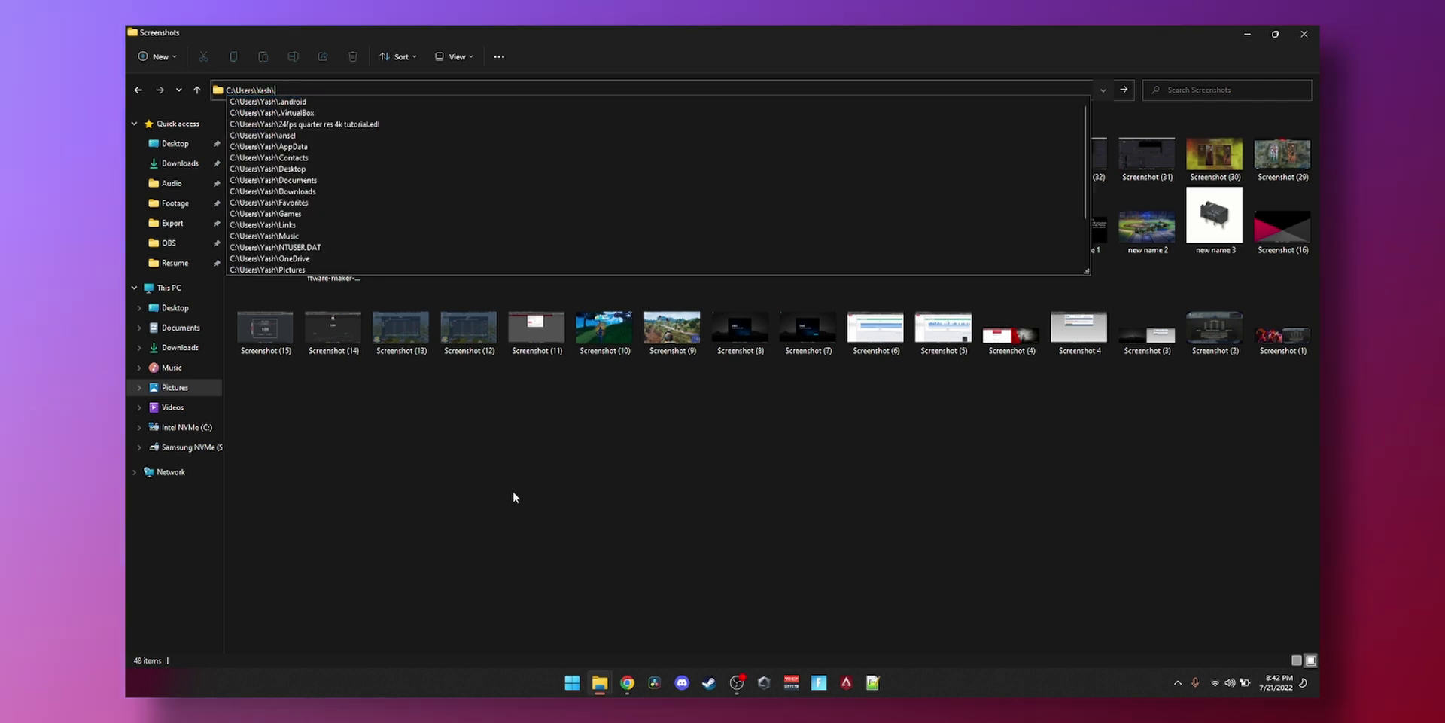
pyautogui.press('Down')
pyautogui.press('Down')
pyautogui.press('Down')
pyautogui.press('Down')
pyautogui.press('Down')
pyautogui.press('Down')
pyautogui.press('Return')
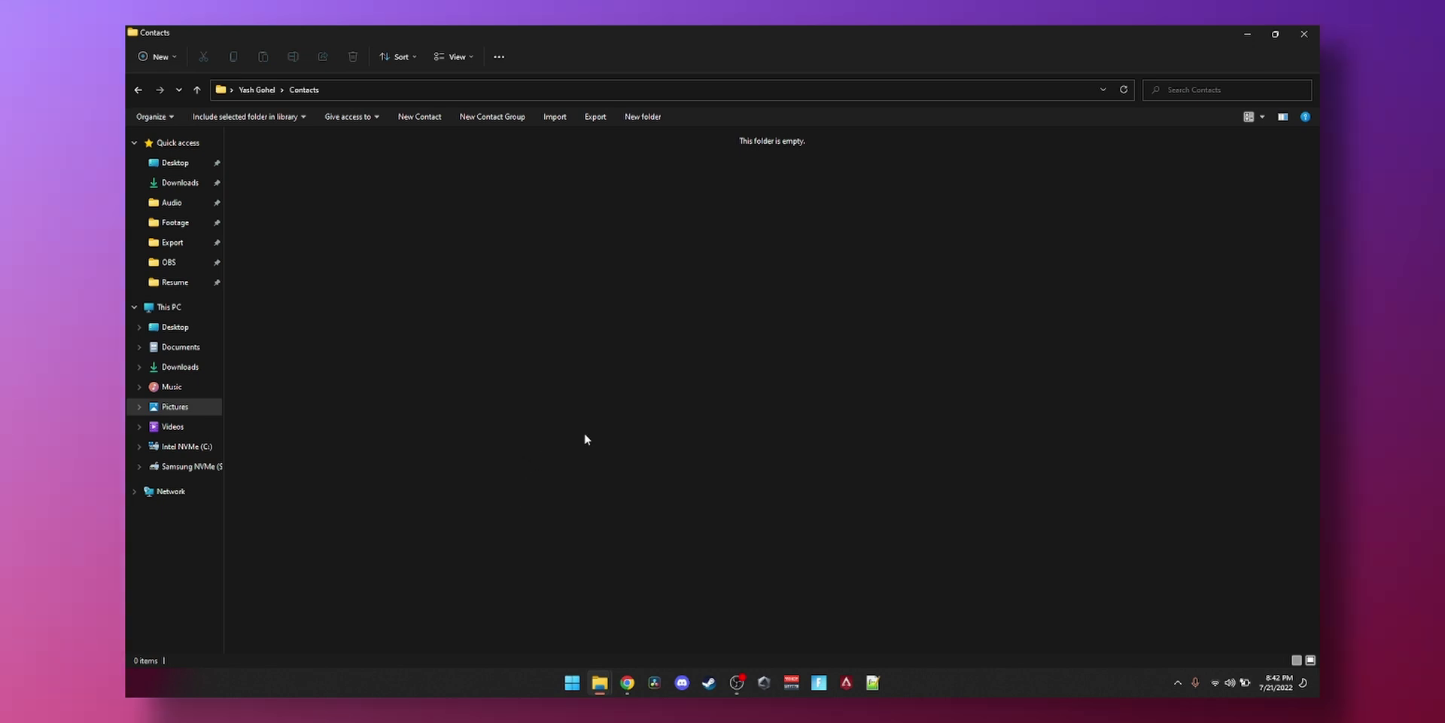
pyautogui.hotkey('alt', 'Left')
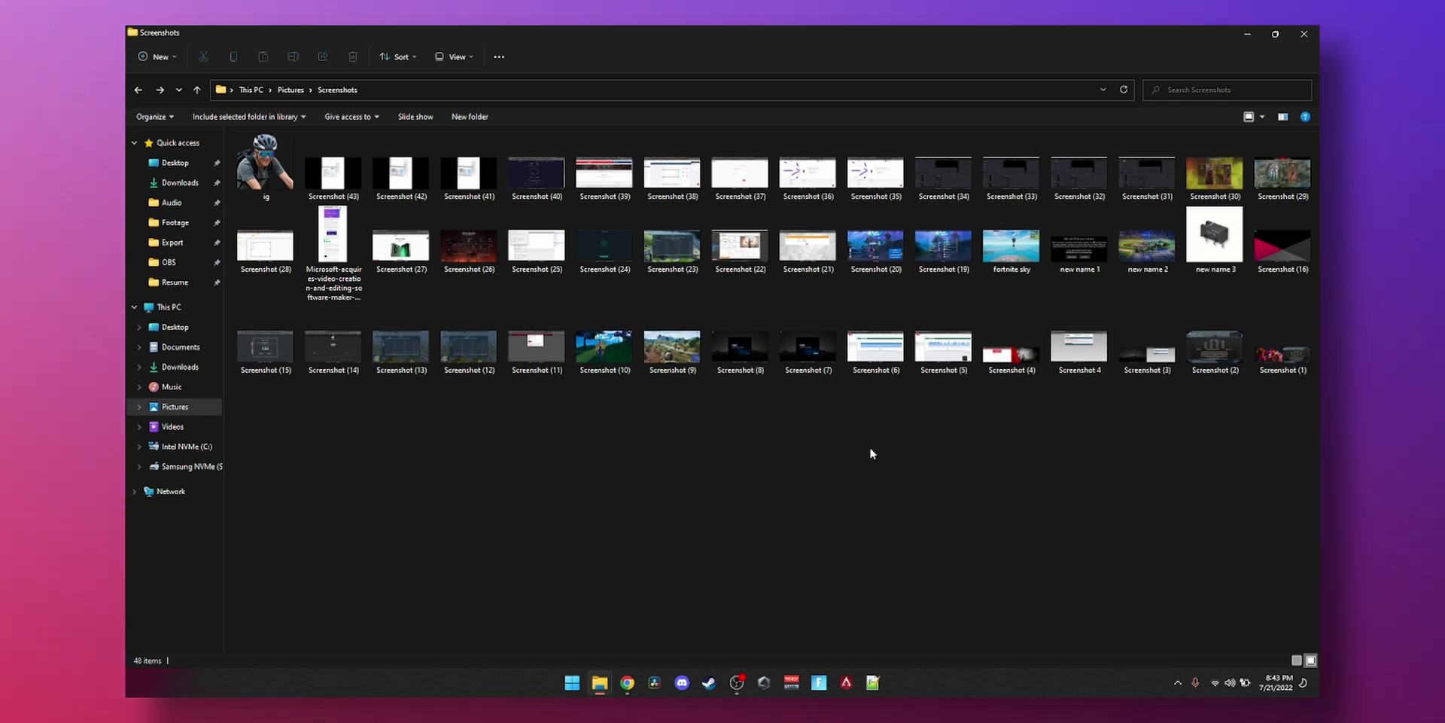
pyautogui.hotkey('ctrl', 'f')
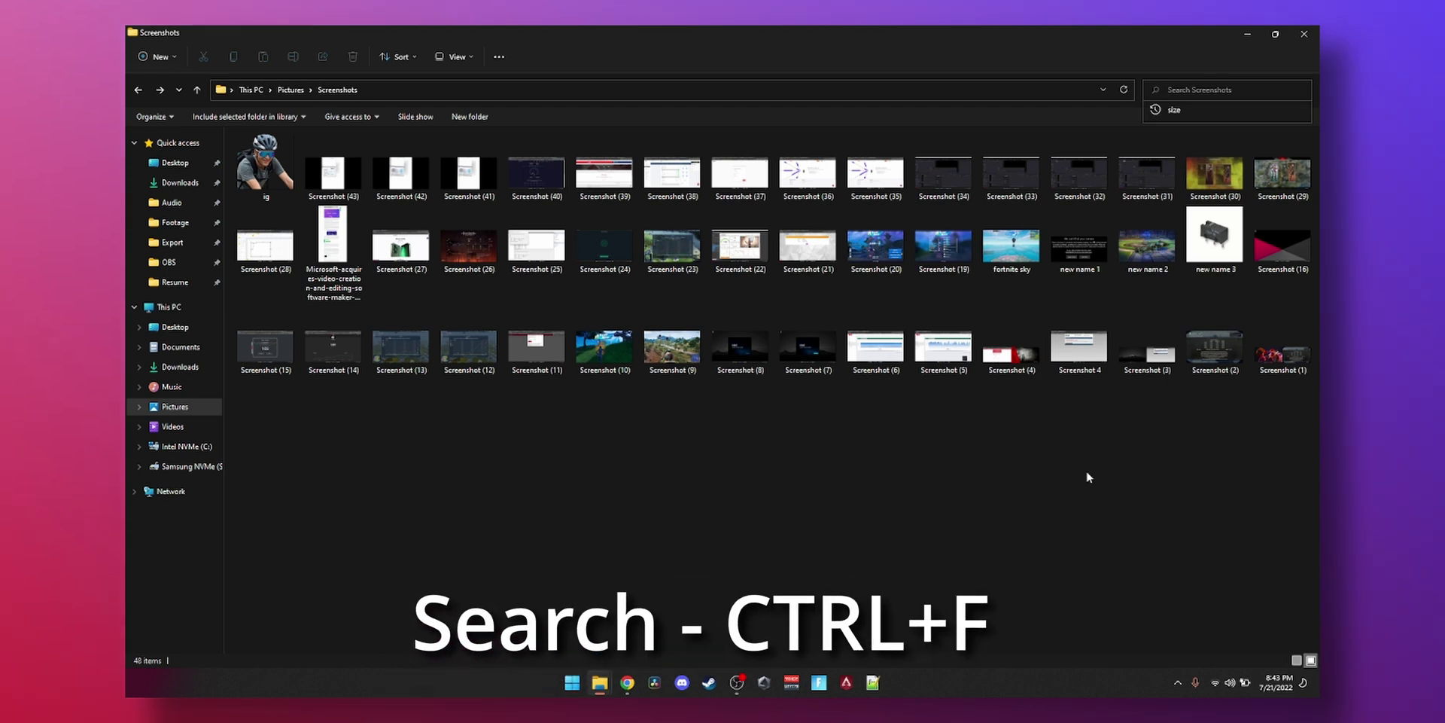
pyautogui.write('7')
pyautogui.press('Return')
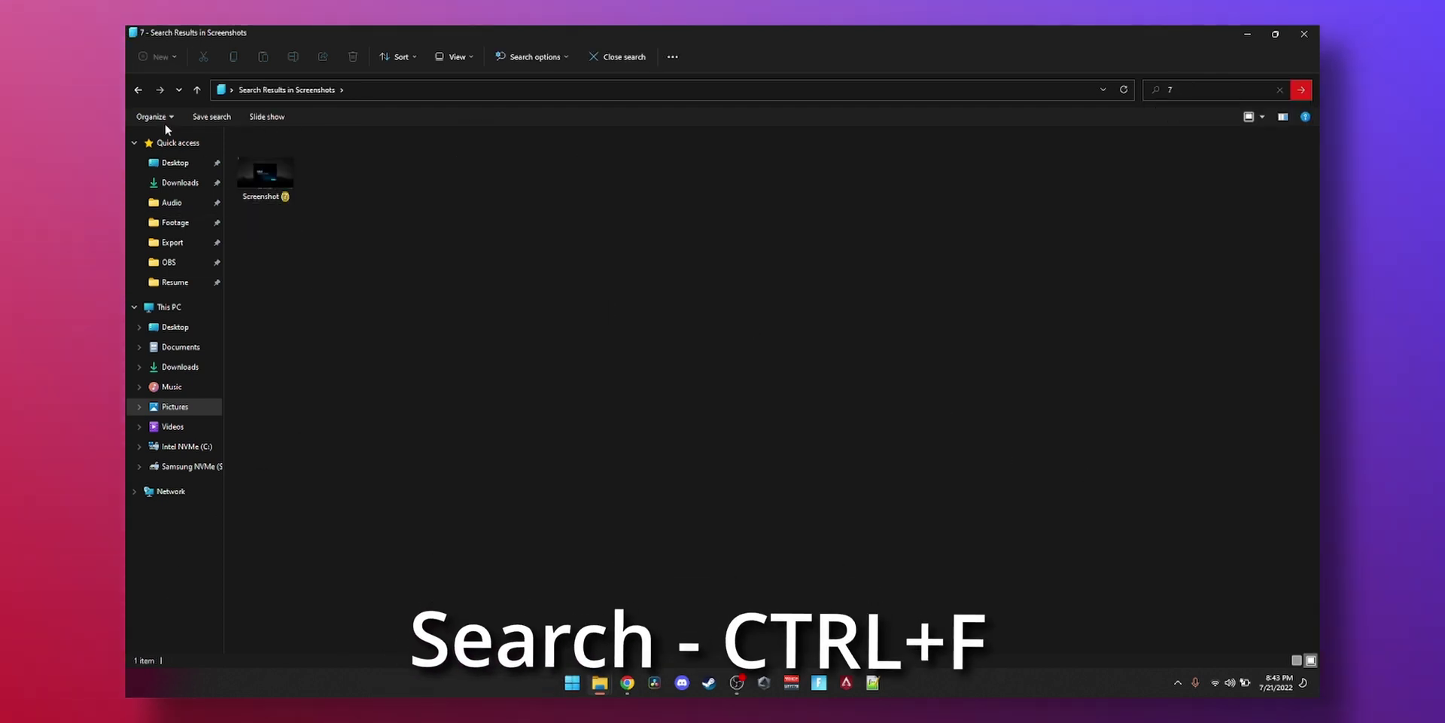
pyautogui.click(140, 91)
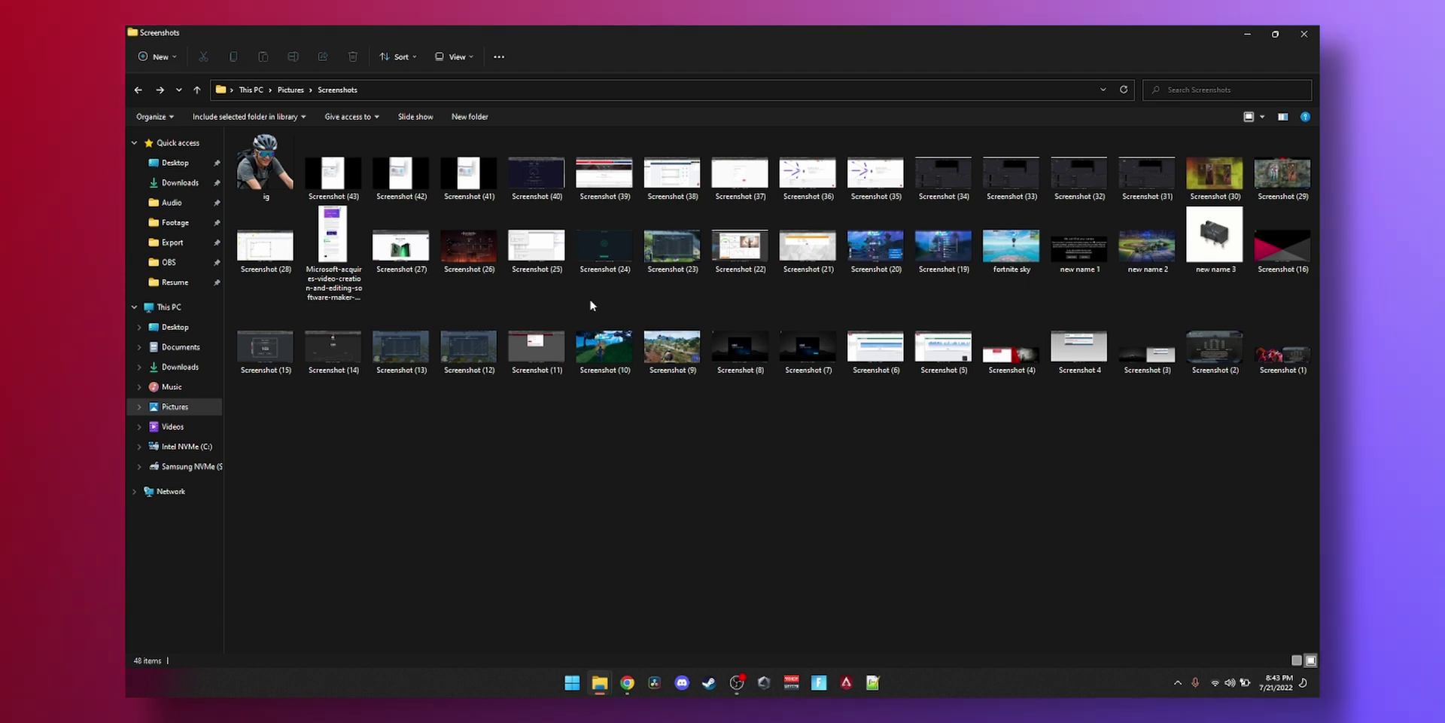
# Step: Cycle through all eight layouts, extra-large icons to content, with Ctrl+Shift+1–8
pyautogui.hotkey('ctrl', 'shift', '1')
pyautogui.hotkey('ctrl', 'shift', '2')
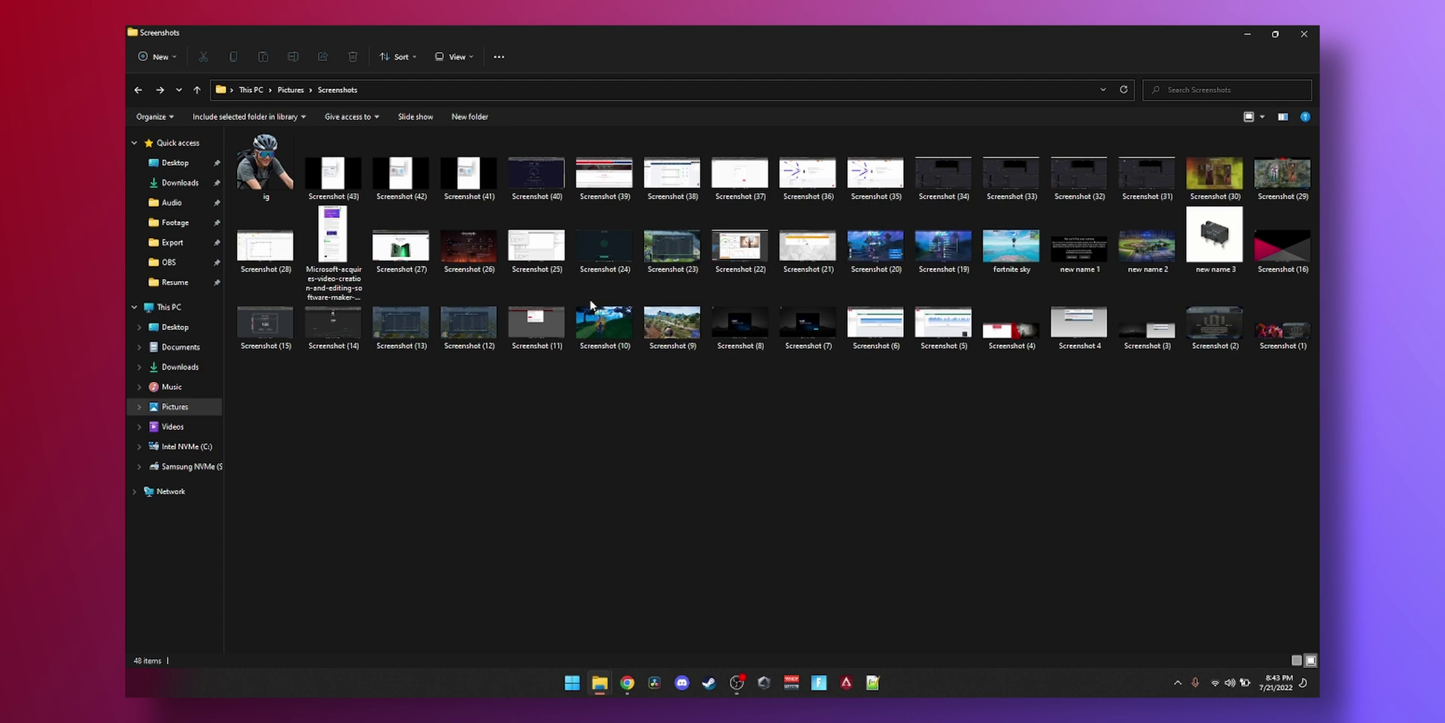
pyautogui.hotkey('ctrl', 'shift', '3')
pyautogui.hotkey('ctrl', 'shift', '4')
pyautogui.hotkey('ctrl', 'shift', '5')
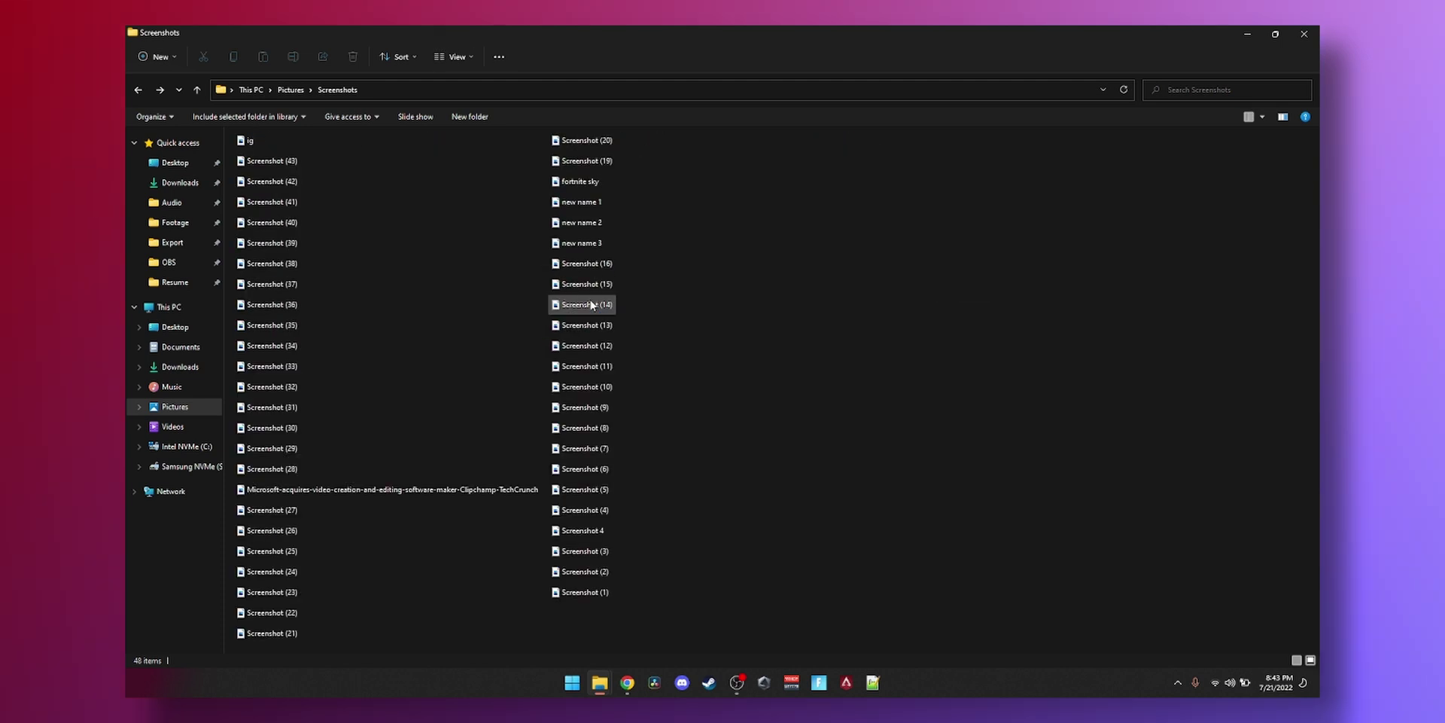
pyautogui.hotkey('ctrl', 'shift', '6')
pyautogui.hotkey('ctrl', 'shift', '7')
pyautogui.hotkey('ctrl', 'shift', '8')
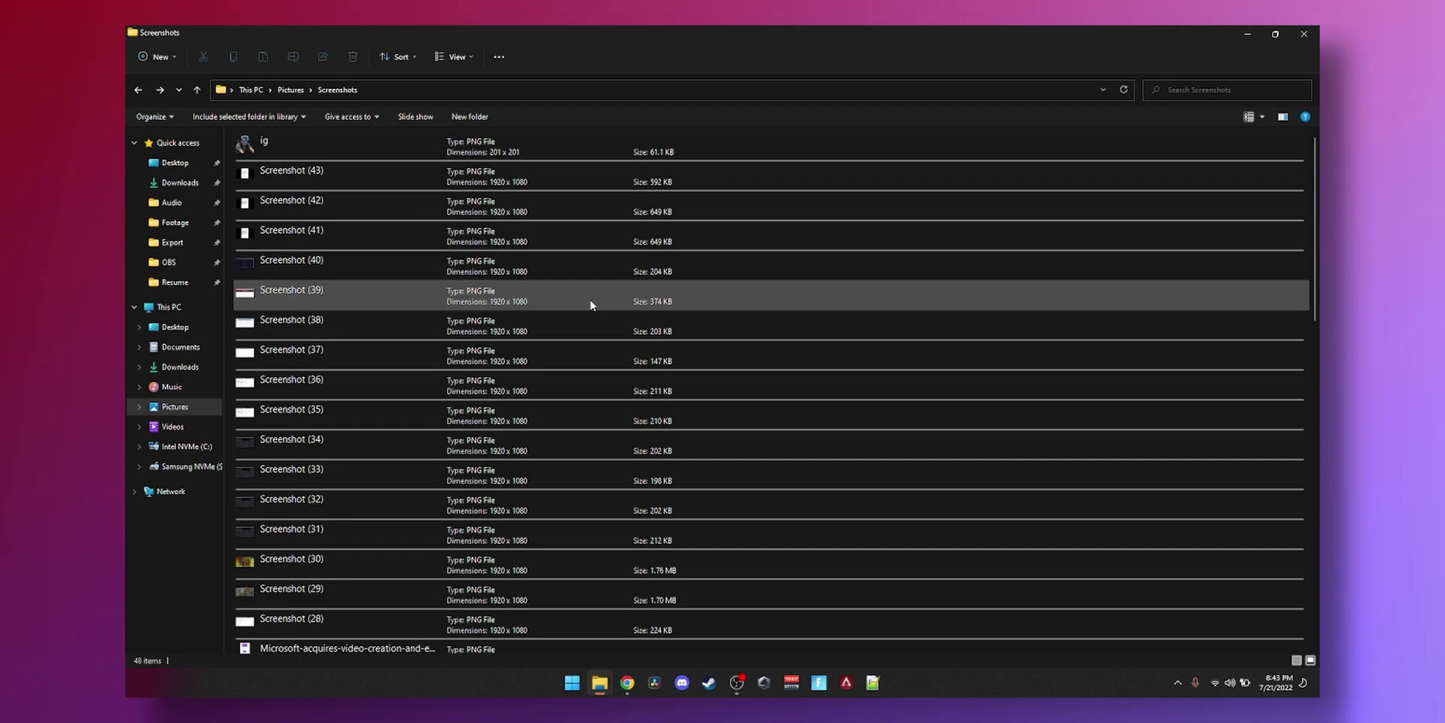
# Step: Settle on medium icons, then Ctrl+scroll to resize thumbnails into a 12-column grid
pyautogui.hotkey('ctrl', 'shift', '2')
pyautogui.hotkey('ctrl', 'shift', '3')
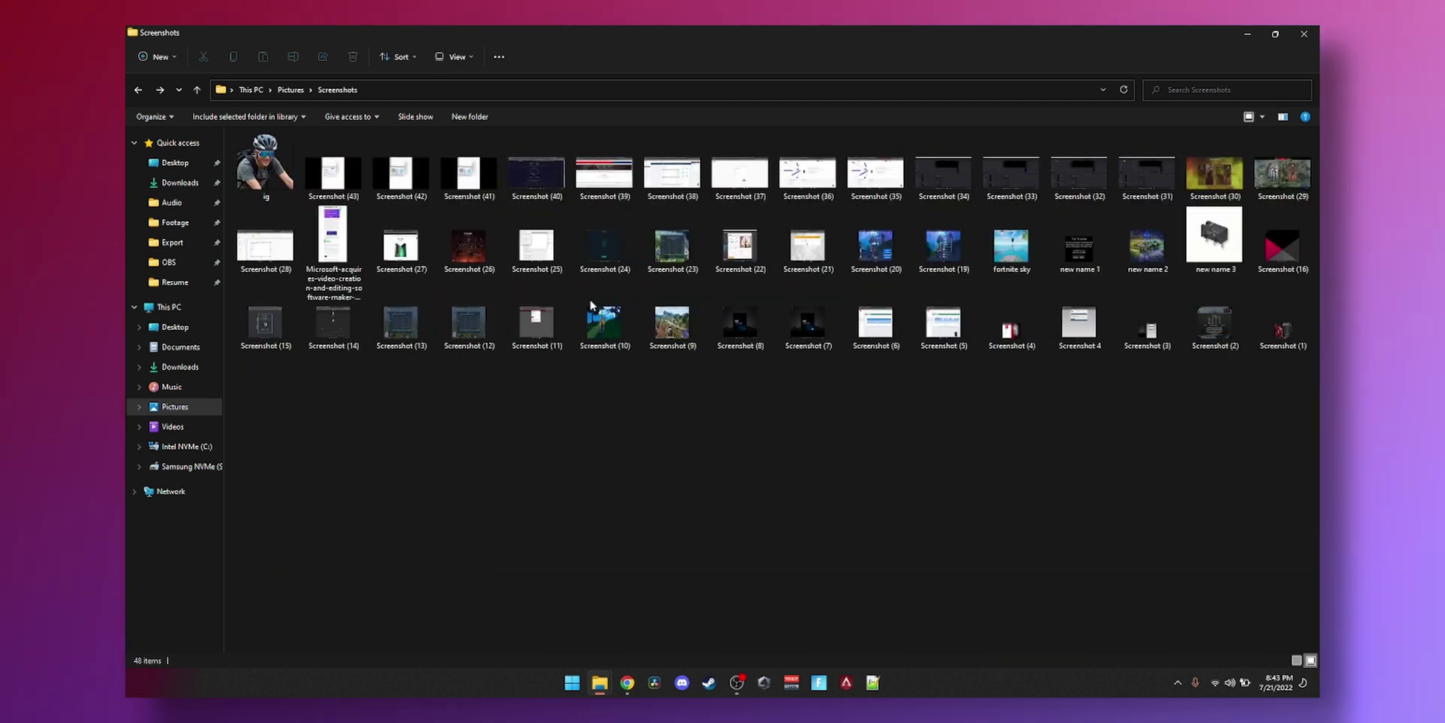
pyautogui.hotkey('ctrl', 'shift', '4')
pyautogui.hotkey('ctrl', 'shift', '3')
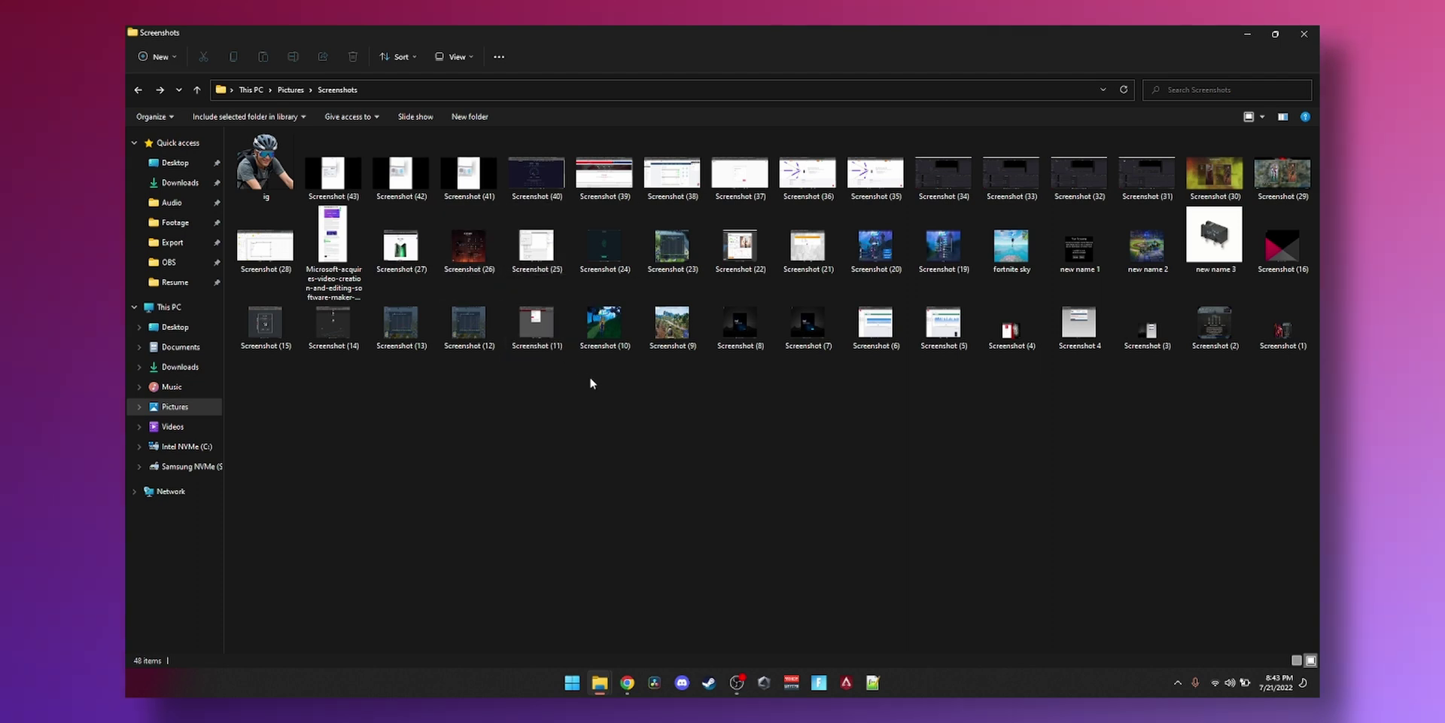
pyautogui.keyDown('ctrl'); pyautogui.scroll(2, 592, 378); pyautogui.keyUp('ctrl')
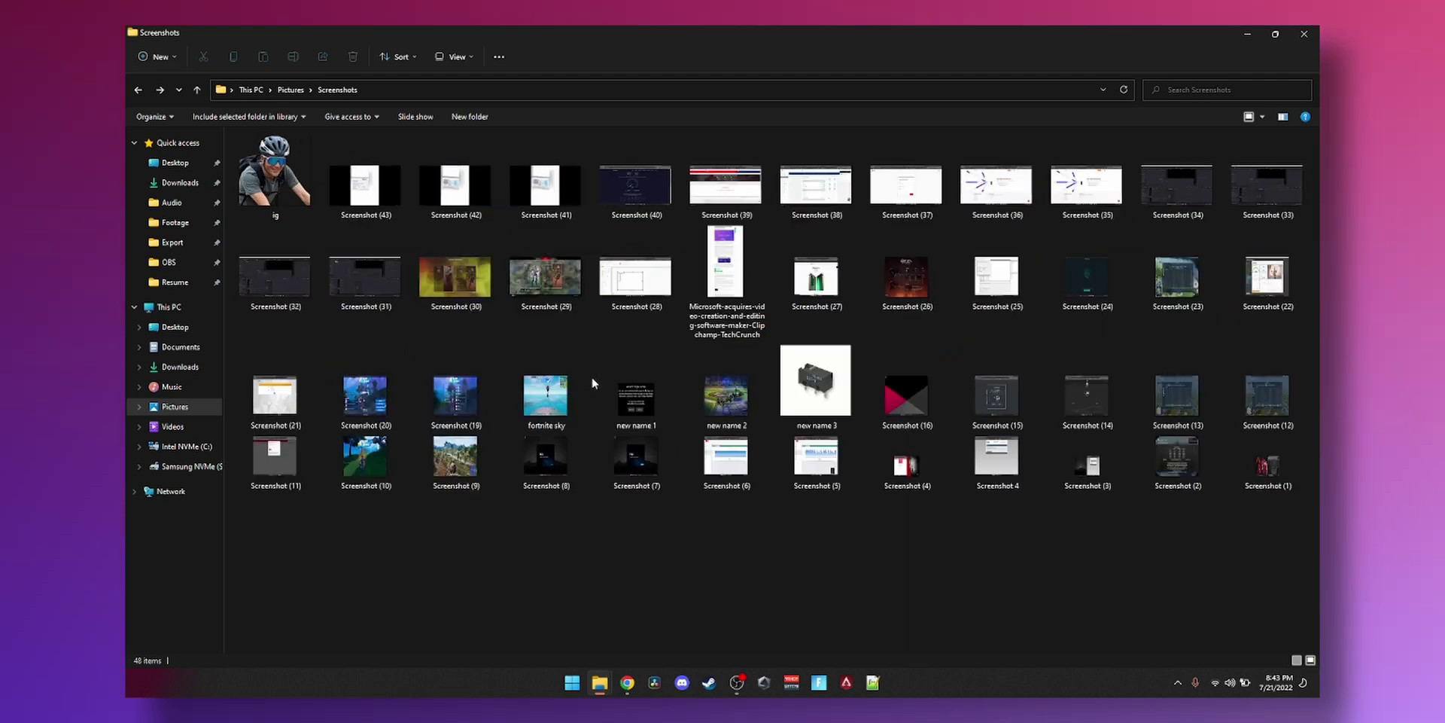
pyautogui.keyDown('ctrl'); pyautogui.scroll(-3, 592, 378); pyautogui.keyUp('ctrl')
pyautogui.keyDown('ctrl'); pyautogui.scroll(2, 591, 380); pyautogui.keyUp('ctrl')
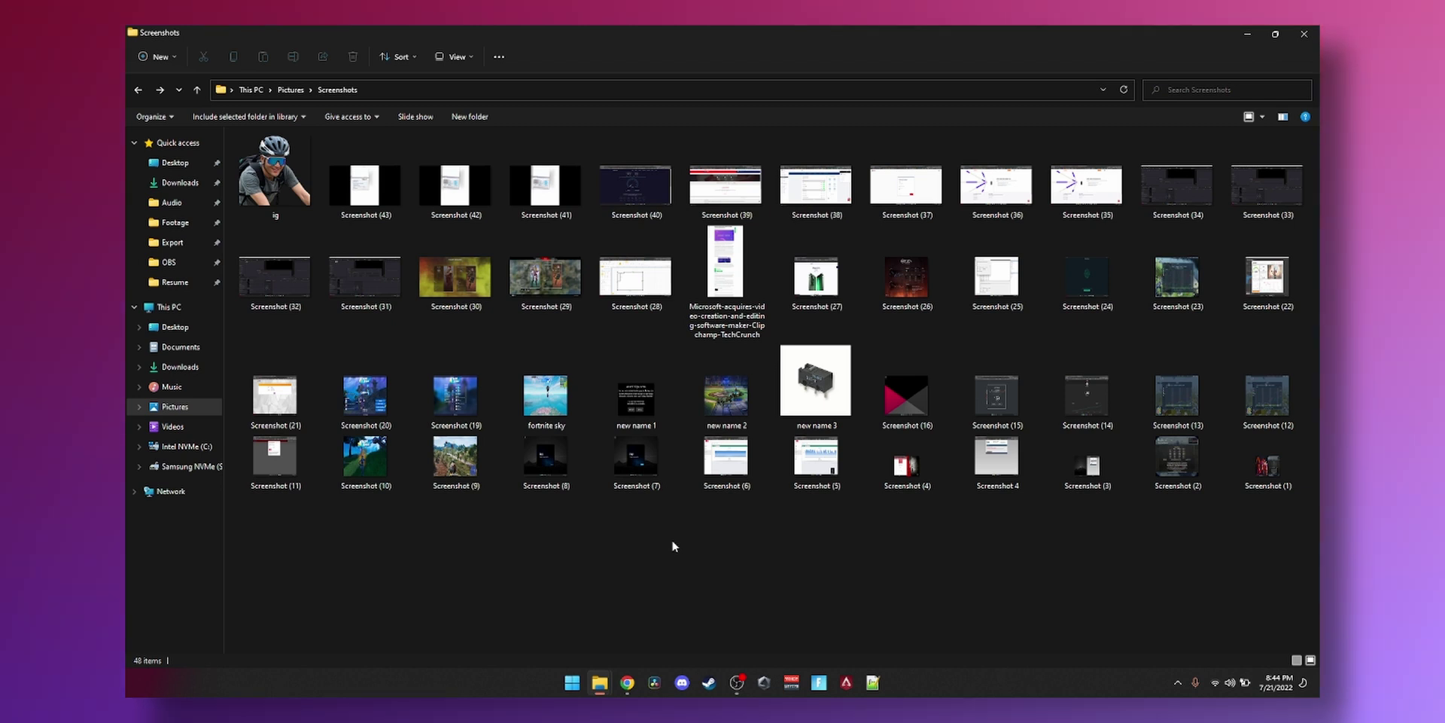
pyautogui.click(566, 405)
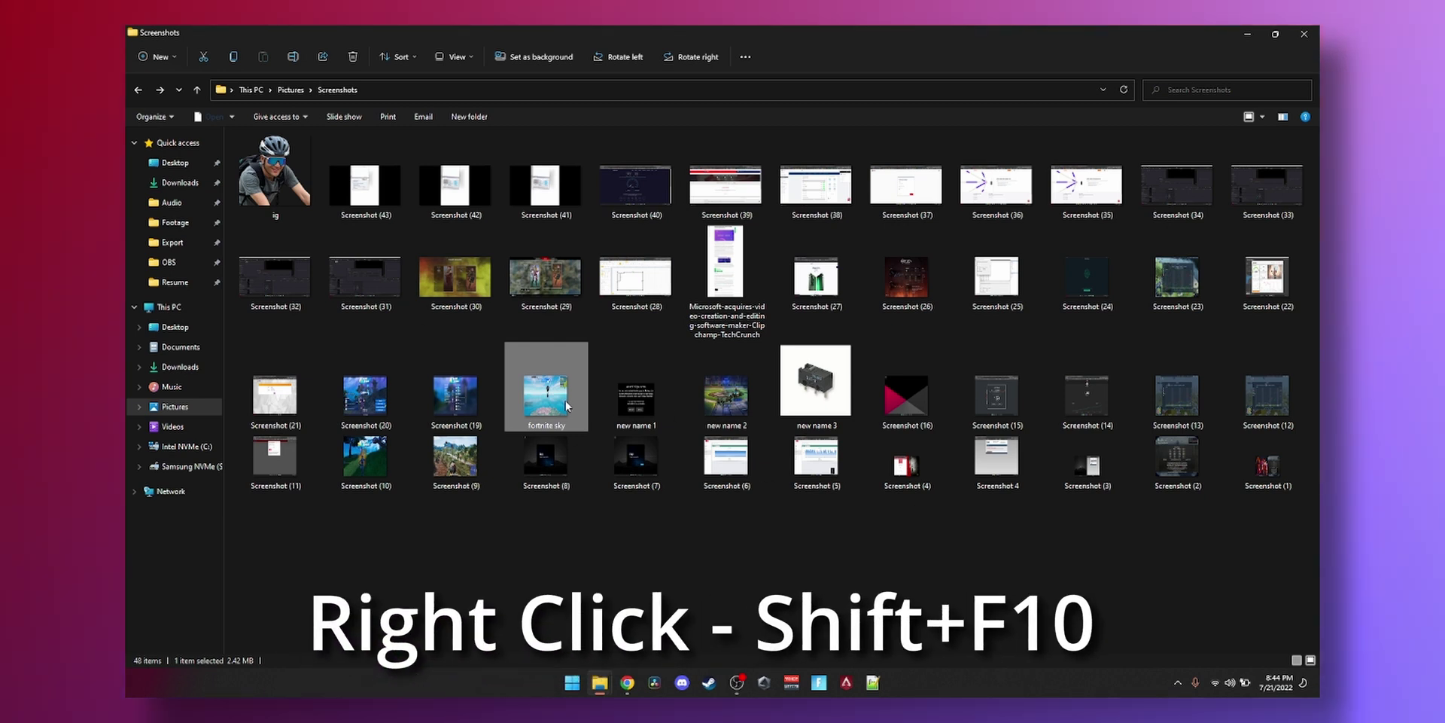
pyautogui.hotkey('shift', 'F10')
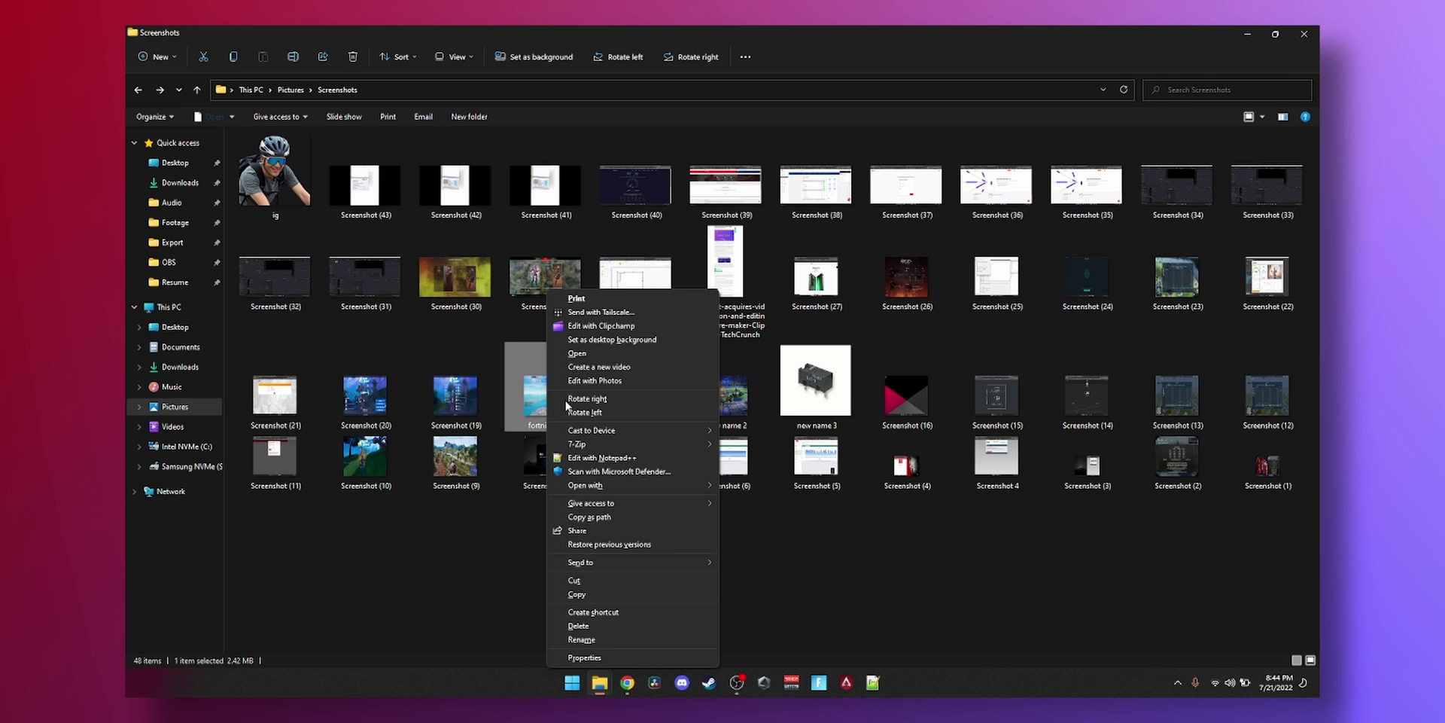
pyautogui.press('Down')
pyautogui.press('Down')
pyautogui.press('Down')
pyautogui.press('Down')
pyautogui.press('Down')
pyautogui.press('Down')
pyautogui.press('Down')
pyautogui.press('Down')
pyautogui.press('Down')
pyautogui.press('Down')
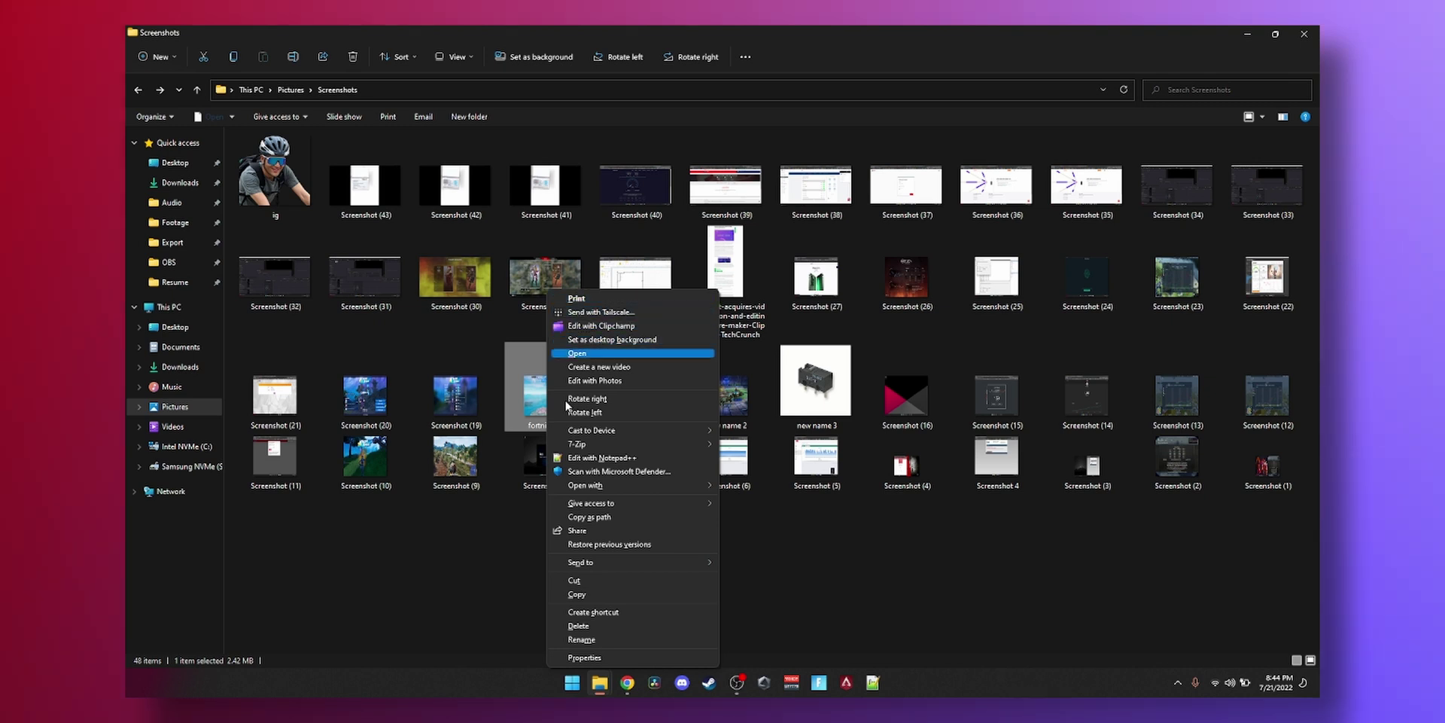
pyautogui.press('Escape')
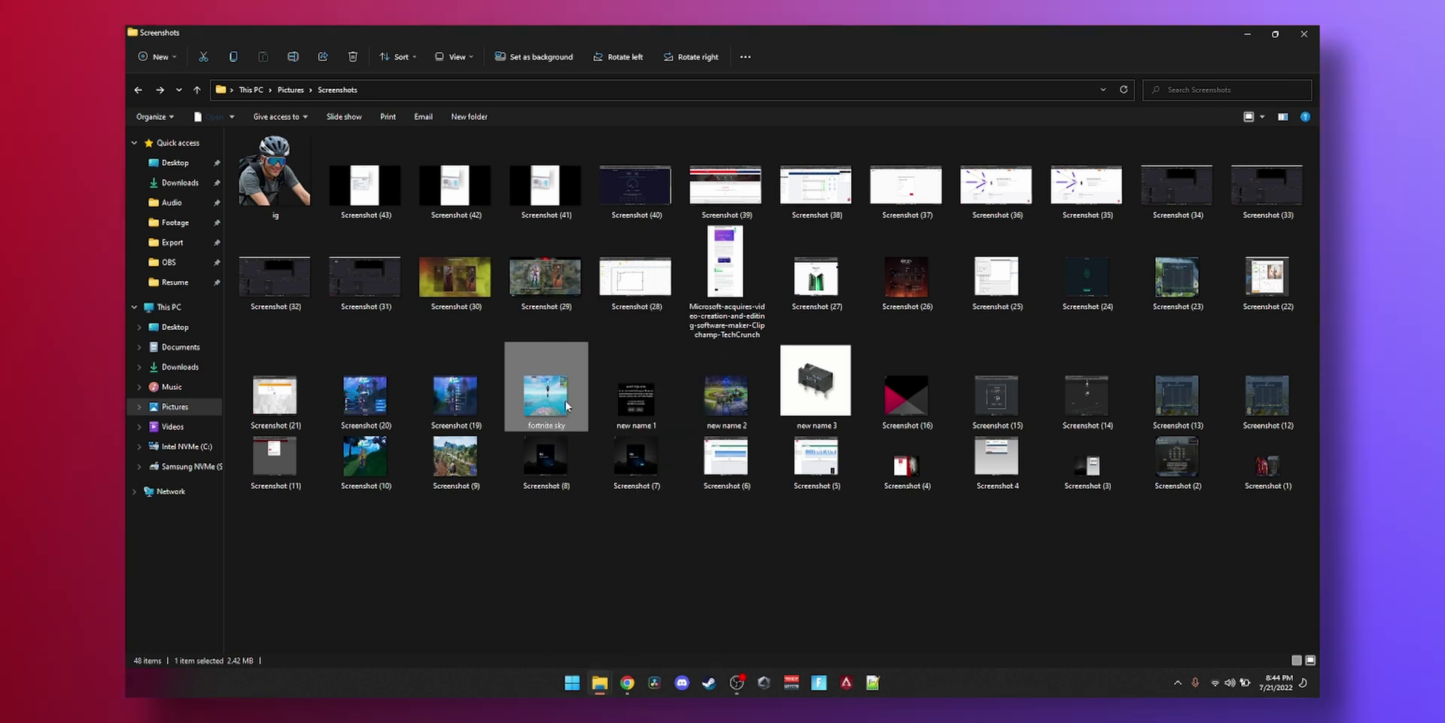